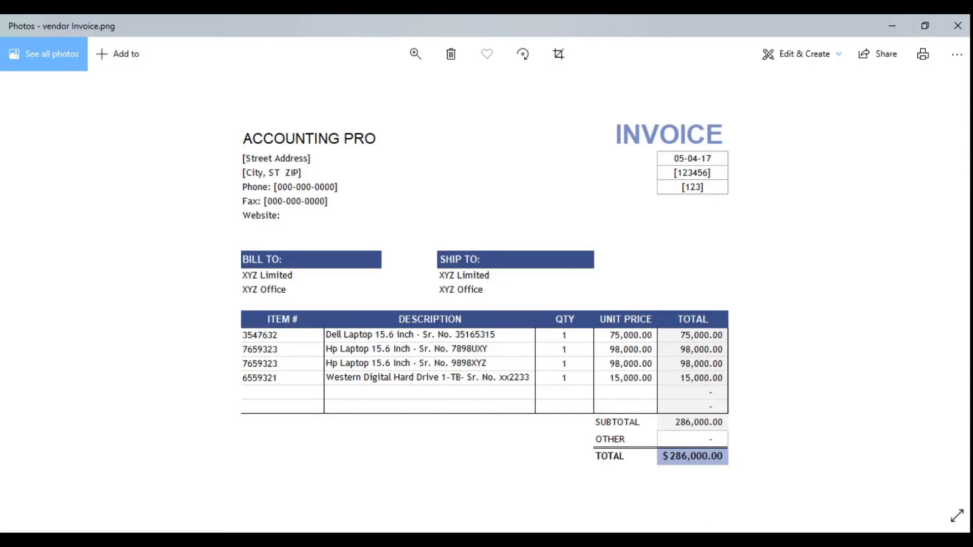
Switch to QuickBooks and start a new check with 100201 HBL Current Account as the bank account.
{"action": "key", "text": "alt+Tab"}
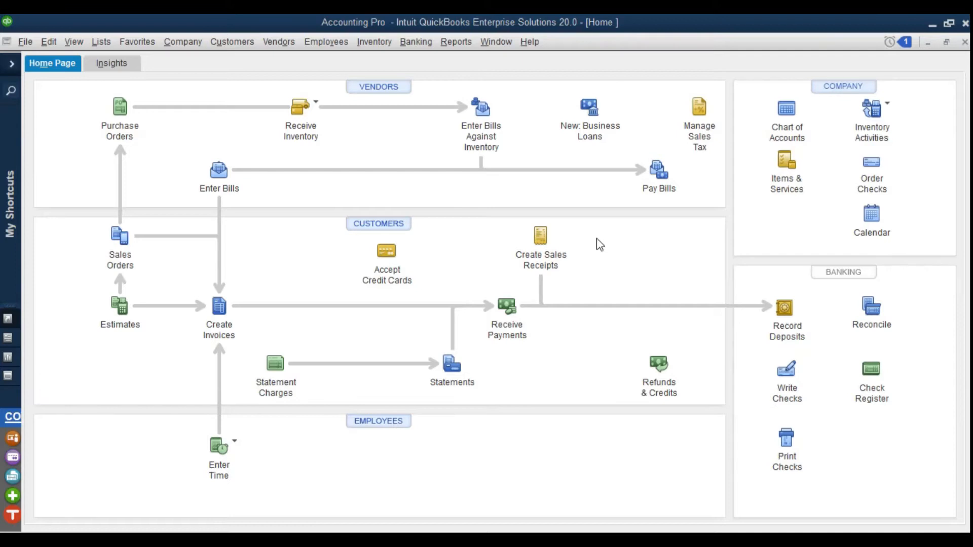
{"action": "left_click", "coordinate": [422, 41]}
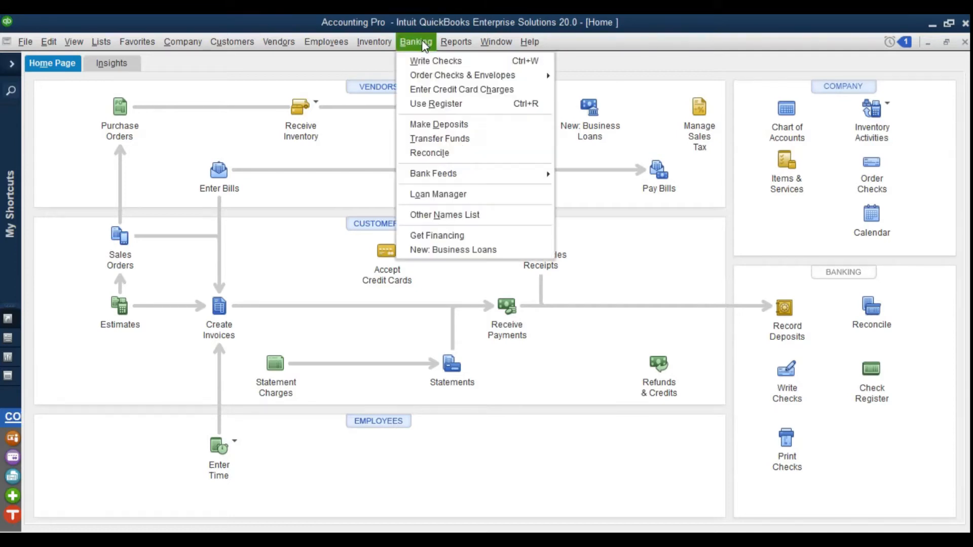
{"action": "left_click", "coordinate": [429, 62]}
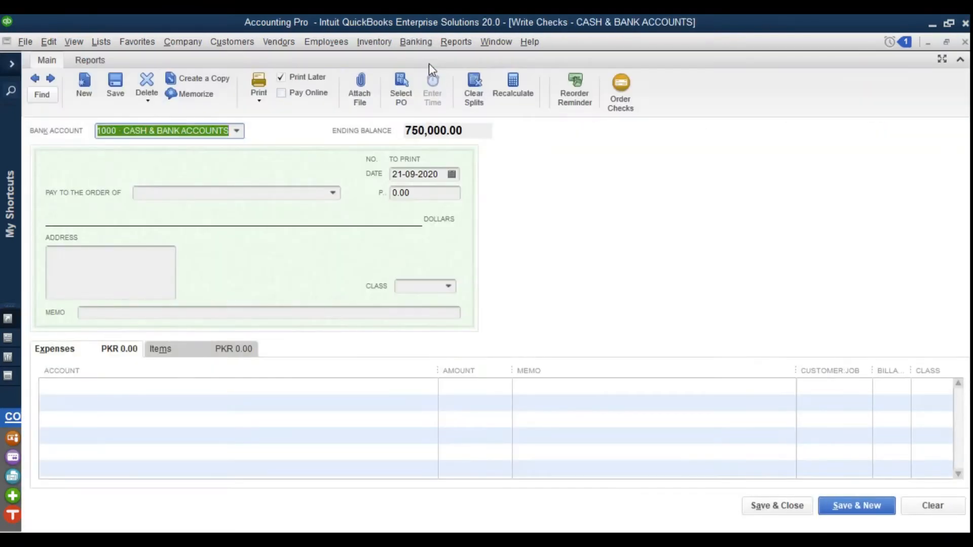
{"action": "left_click", "coordinate": [239, 131]}
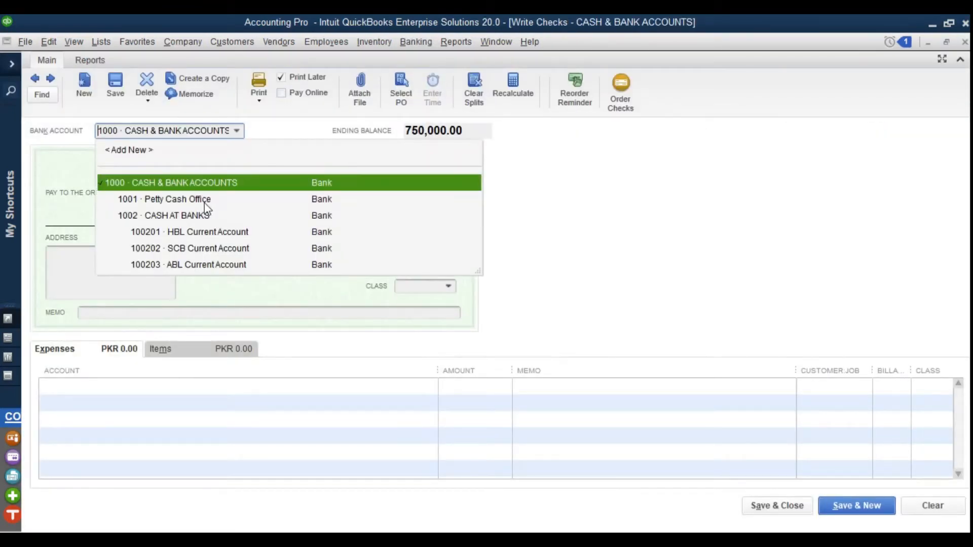
{"action": "left_click", "coordinate": [224, 233]}
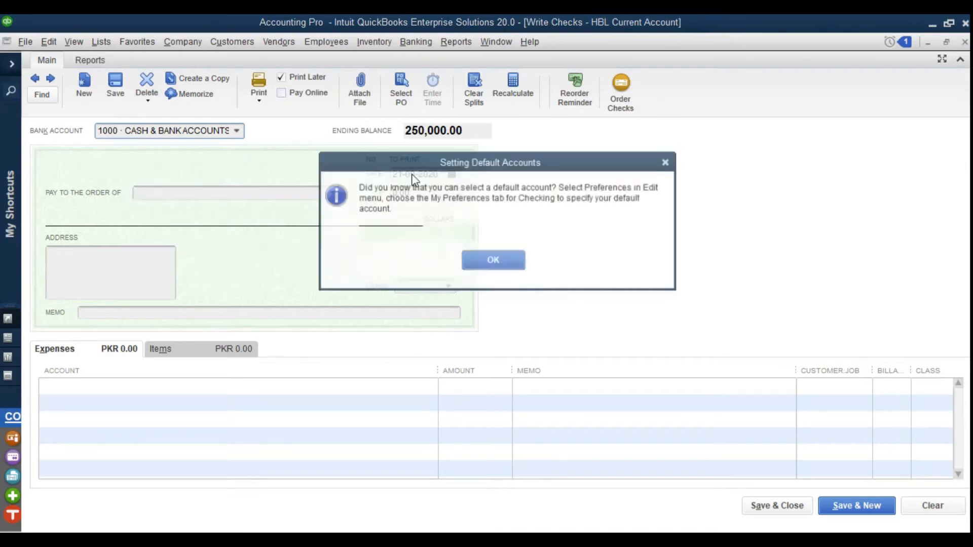
{"action": "left_click", "coordinate": [499, 264]}
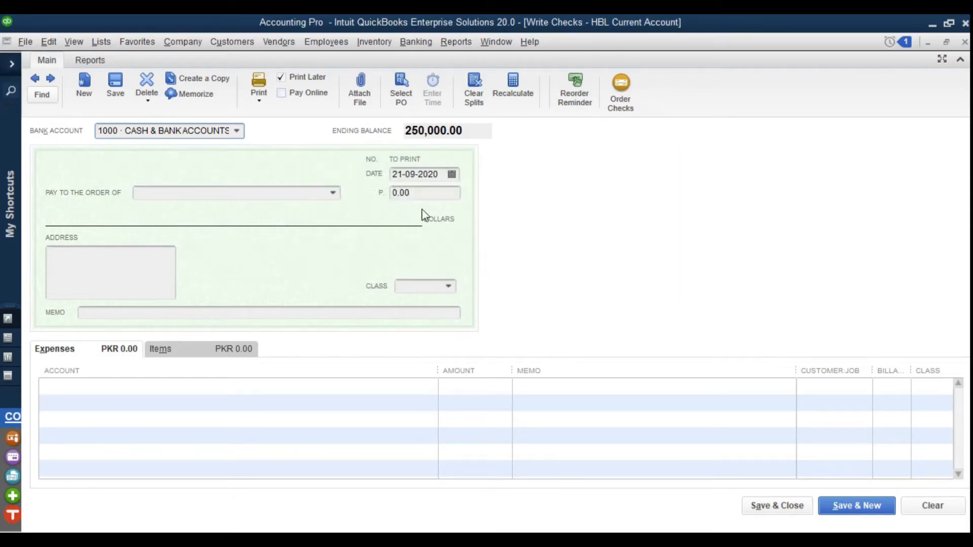
Make the check payable to XYZ Computers and assign it to the Head Office class.
{"action": "left_click", "coordinate": [333, 193]}
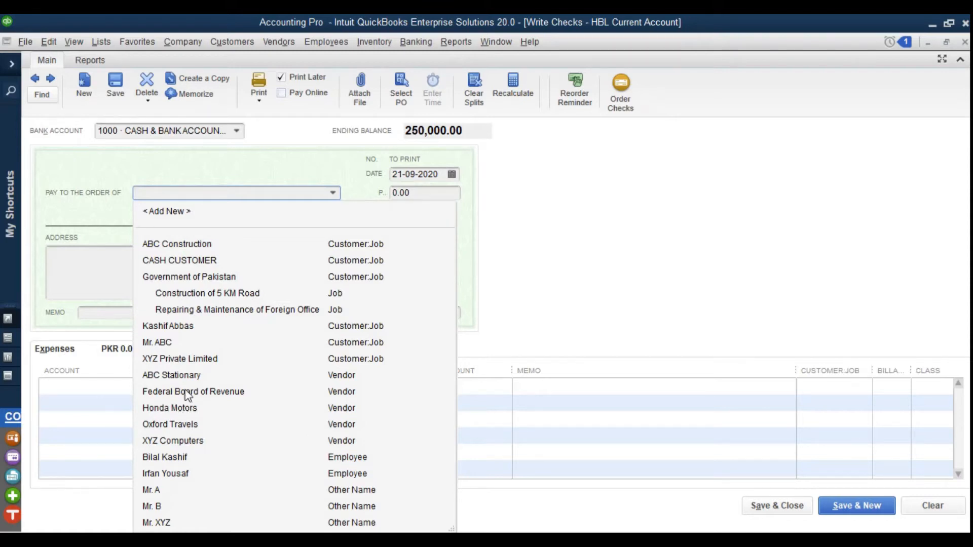
{"action": "left_click", "coordinate": [175, 441]}
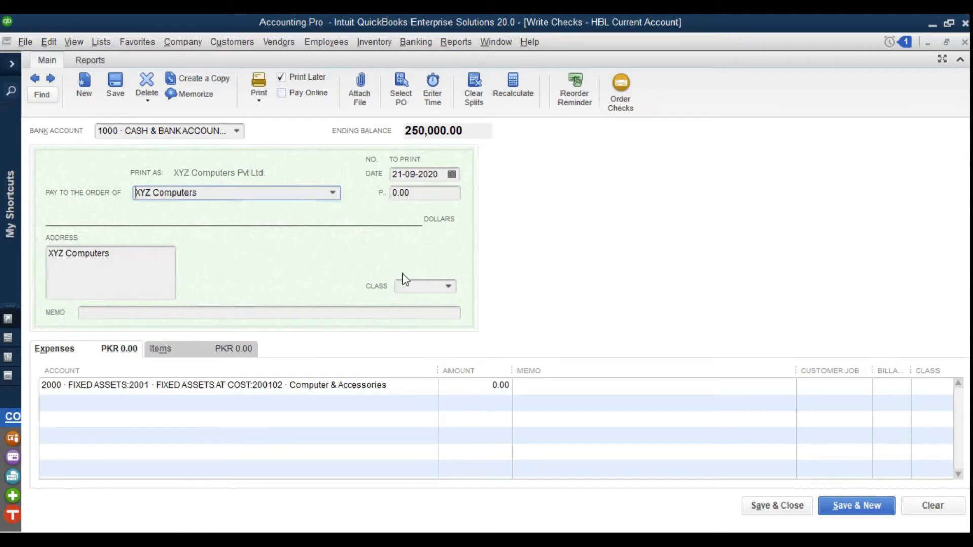
{"action": "left_click", "coordinate": [449, 286]}
{"action": "left_click", "coordinate": [439, 353]}
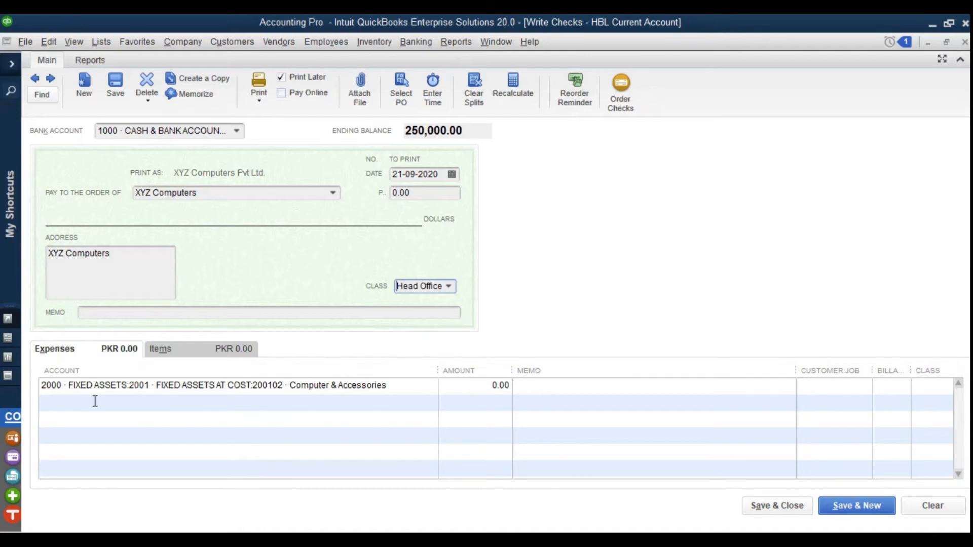
Assign the check's expense line to 200102 Computer & Accessories with the vendor invoice total of 286,000.00.
{"action": "left_click", "coordinate": [423, 390]}
{"action": "left_click", "coordinate": [430, 385]}
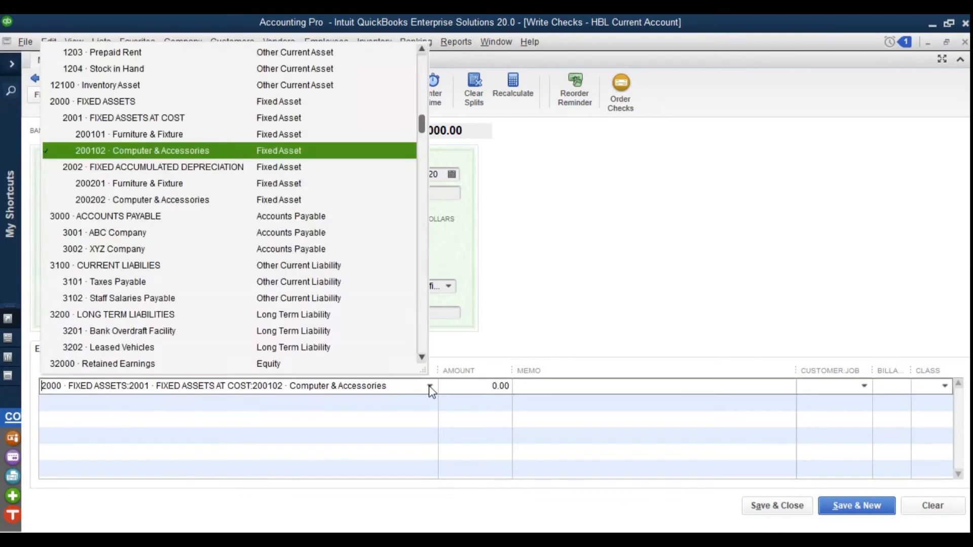
{"action": "left_click", "coordinate": [148, 150]}
{"action": "key", "text": "Tab"}
{"action": "type", "text": "2800000"}
{"action": "key", "text": "Tab"}
{"action": "key", "text": "alt+Tab"}
{"action": "key", "text": "alt+Tab"}
{"action": "left_click", "coordinate": [472, 386]}
{"action": "key", "text": "Delete"}
{"action": "key", "text": "Delete"}
{"action": "type", "text": "6"}
{"action": "key", "text": "Tab"}
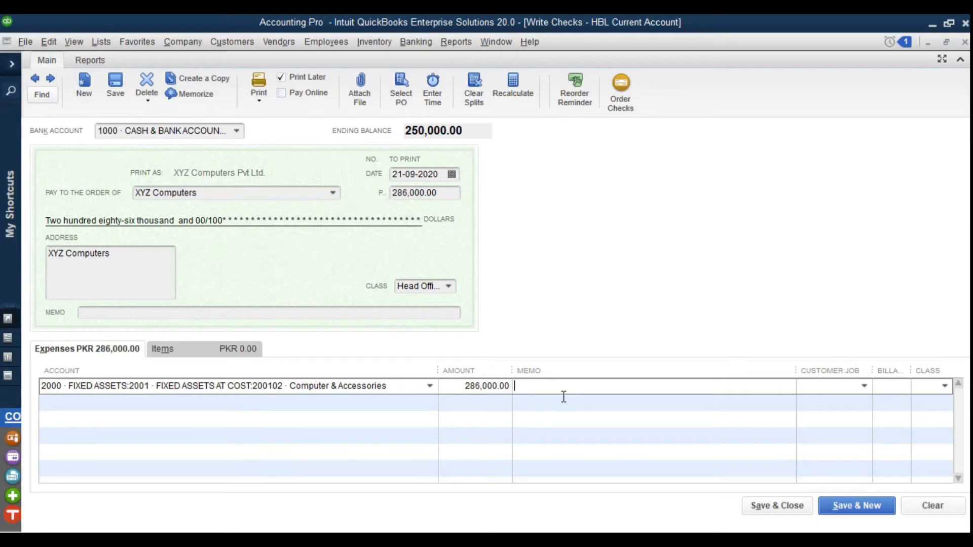
Enter the check memo "Purchase of 3 laptops and 1 external hard drive." and copy it to the expense line's memo.
{"action": "left_click", "coordinate": [408, 318]}
{"action": "type", "text": "P"}
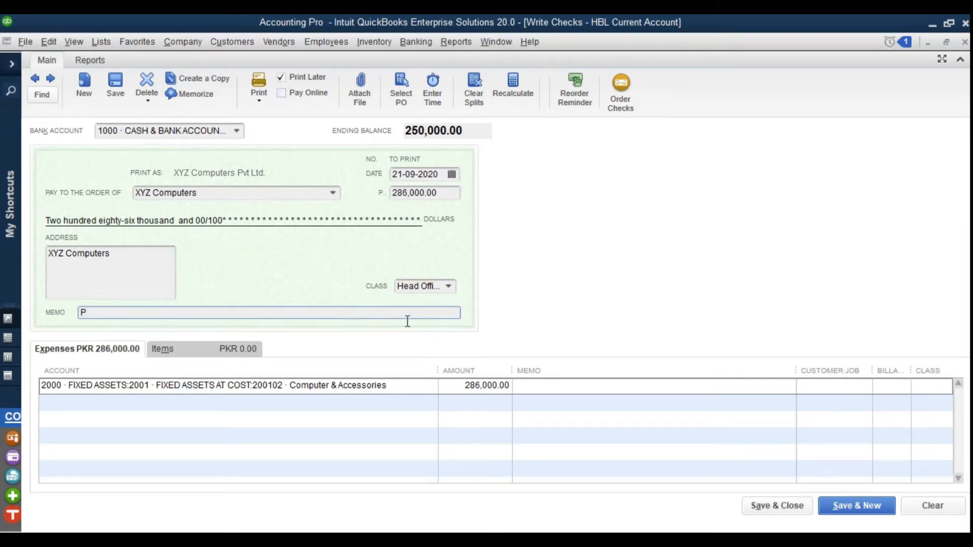
{"action": "type", "text": "urchase of 3 laptops and "}
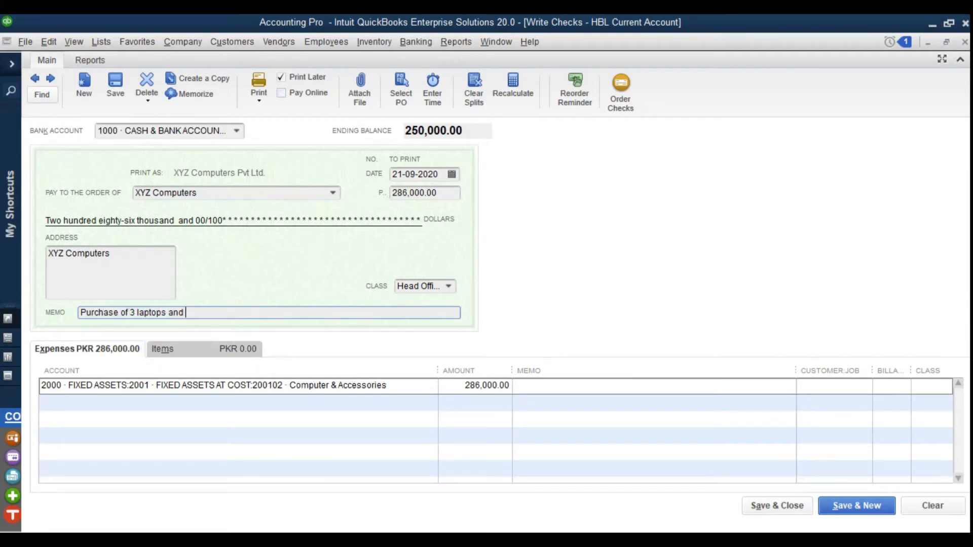
{"action": "type", "text": "1 external hardde"}
{"action": "key", "text": "BackSpace"}
{"action": "key", "text": "BackSpace"}
{"action": "type", "text": "drive."}
{"action": "left_click_drag", "start_coordinate": [345, 315], "coordinate": [77, 277]}
{"action": "key", "text": "ctrl+c"}
{"action": "left_click", "coordinate": [557, 392]}
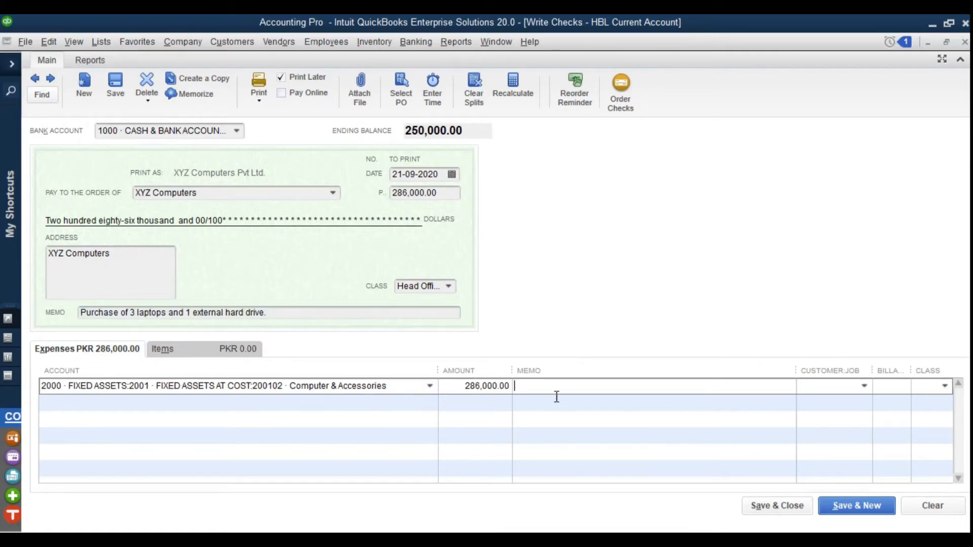
{"action": "key", "text": "ctrl+v"}
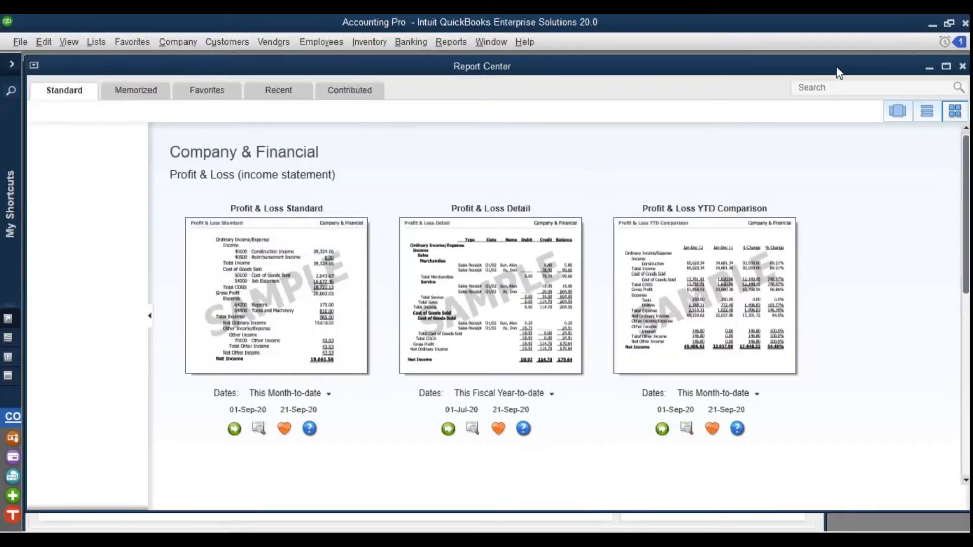
Close the Report Center and display the Balance Sheet Standard report in a maximized window.
{"action": "left_click", "coordinate": [963, 67]}
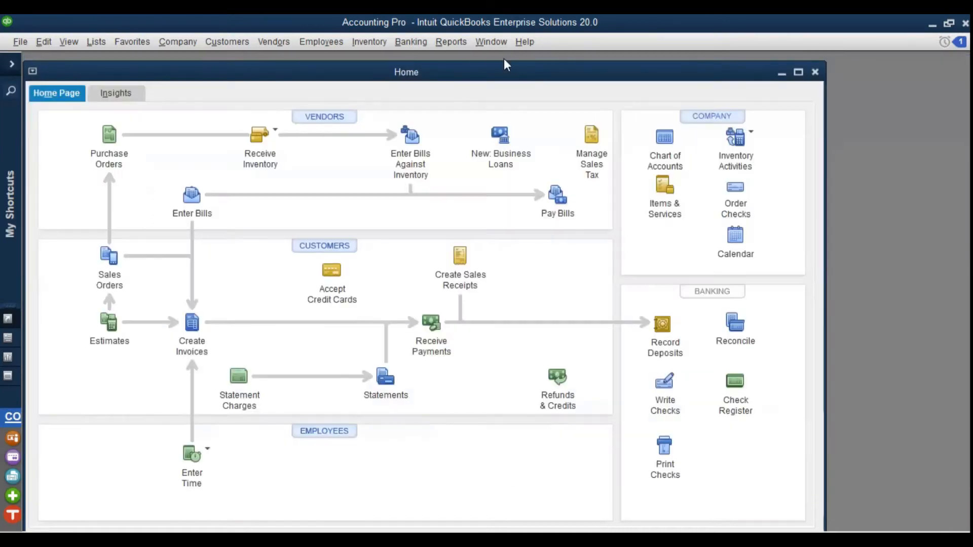
{"action": "left_click", "coordinate": [452, 43]}
{"action": "mouse_move", "coordinate": [524, 202]}
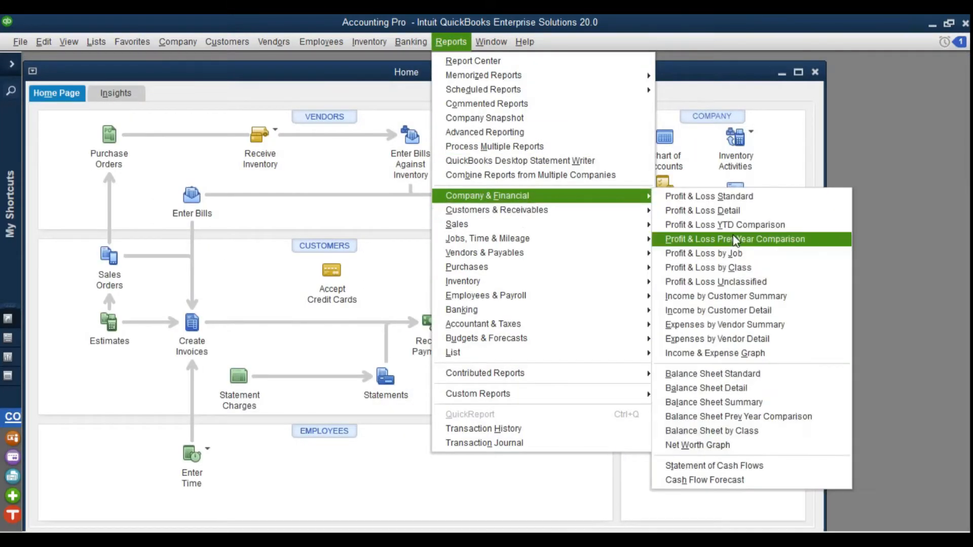
{"action": "left_click", "coordinate": [756, 373]}
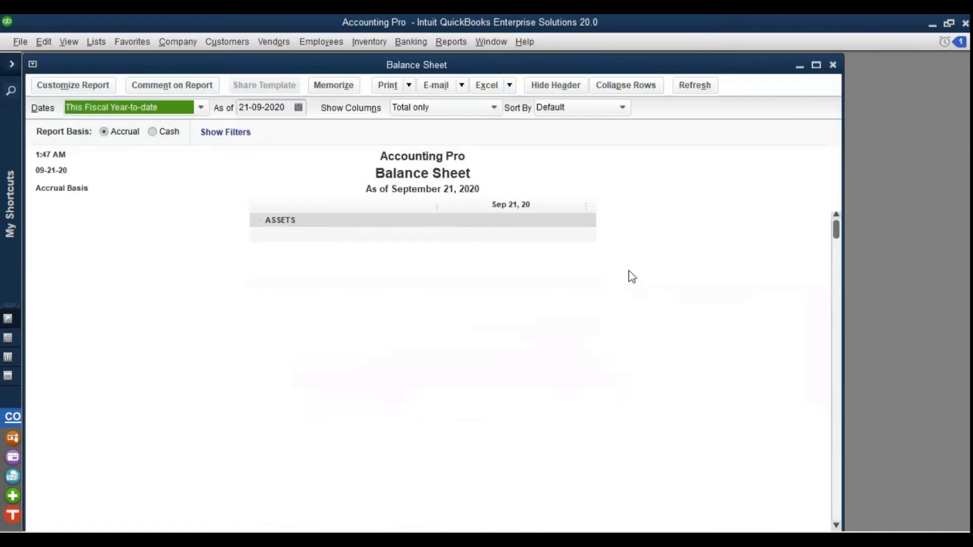
{"action": "left_click", "coordinate": [816, 65]}
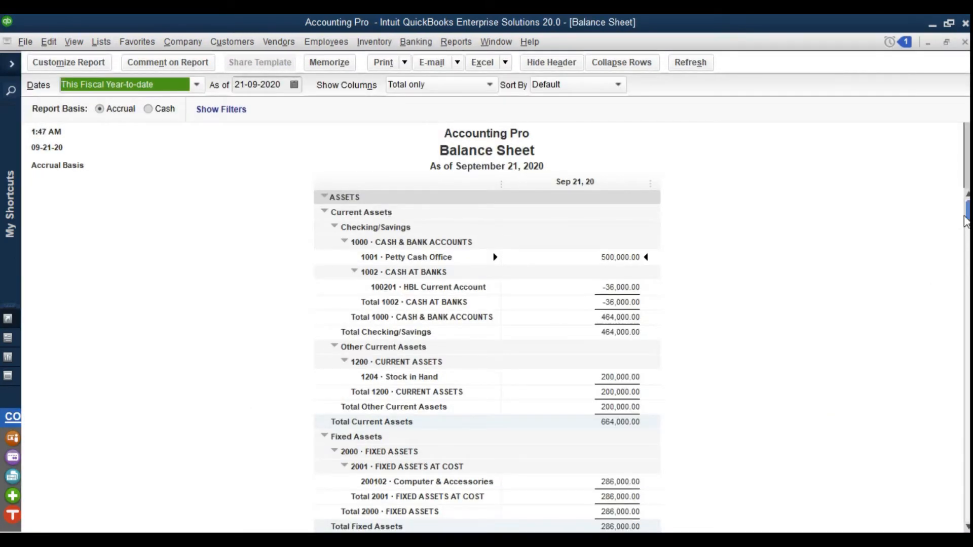
Drill down from the Computer & Accessories balance to its transactions, widen the Memo column, and open the XYZ Computers check.
{"action": "scroll", "coordinate": [517, 391], "scroll_direction": "down", "scroll_amount": 2}
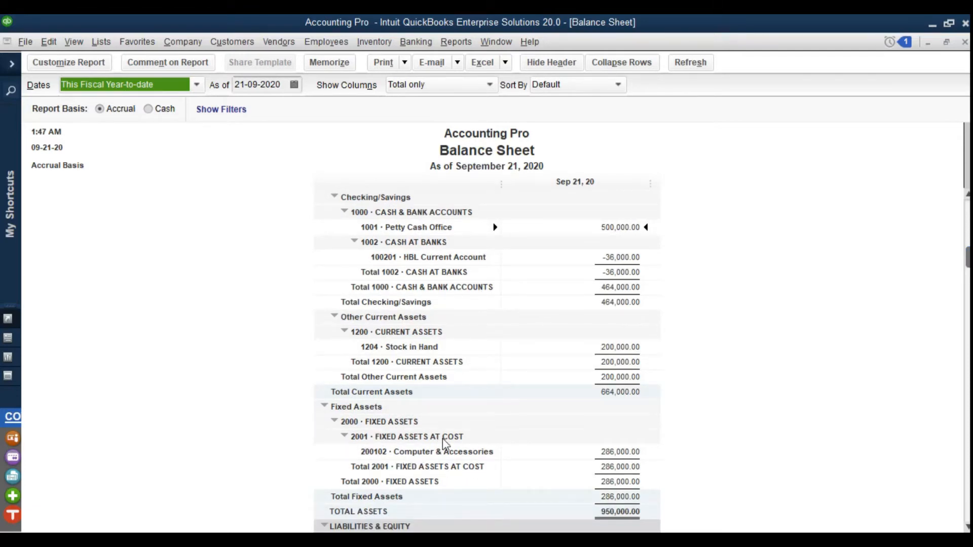
{"action": "double_click", "coordinate": [629, 461]}
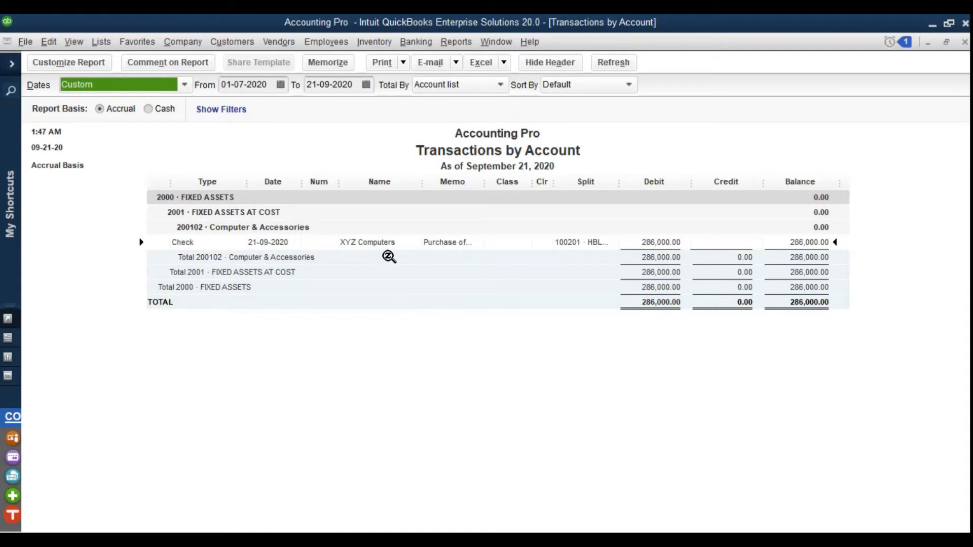
{"action": "left_click_drag", "start_coordinate": [485, 184], "coordinate": [662, 201]}
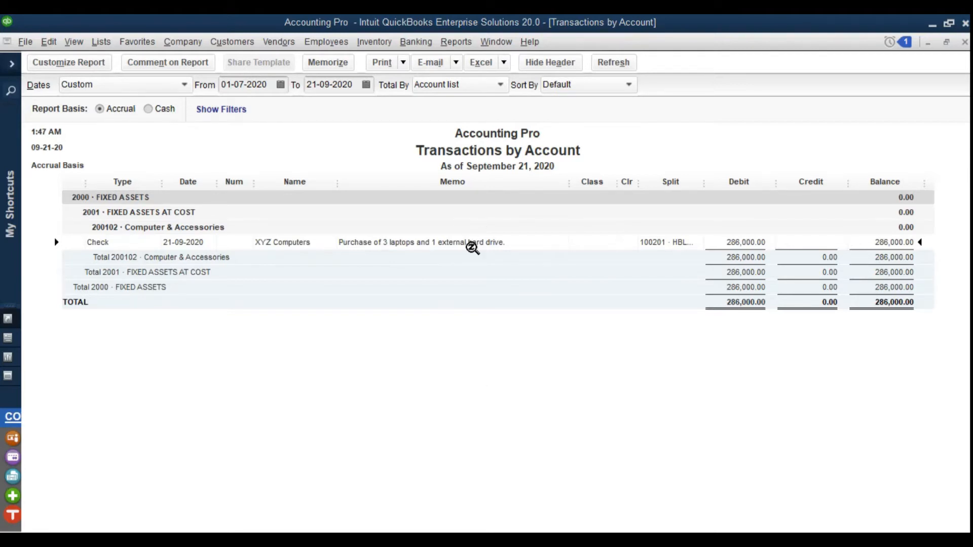
{"action": "double_click", "coordinate": [473, 247]}
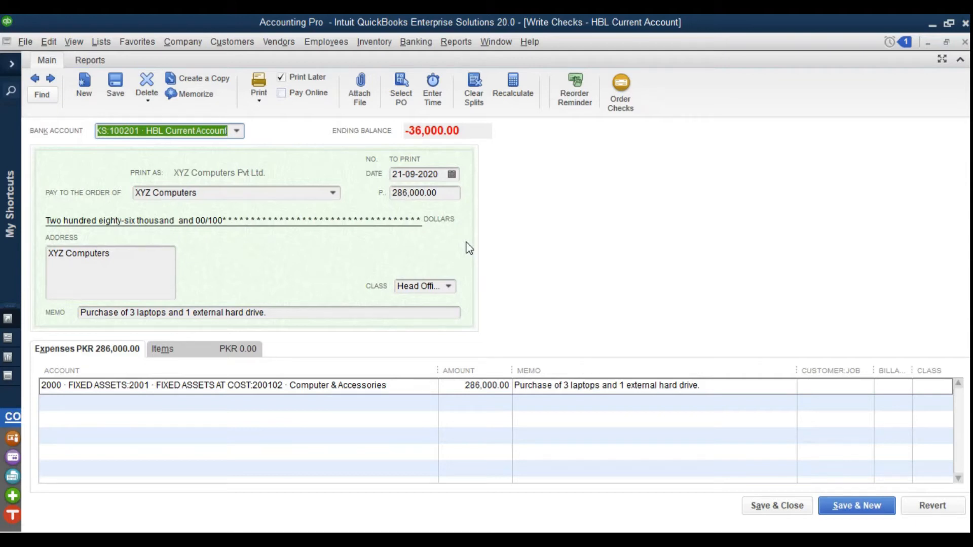
Delete the XYZ Computers check transaction and return to the balance sheet.
{"action": "left_click", "coordinate": [146, 88]}
{"action": "left_click", "coordinate": [162, 113]}
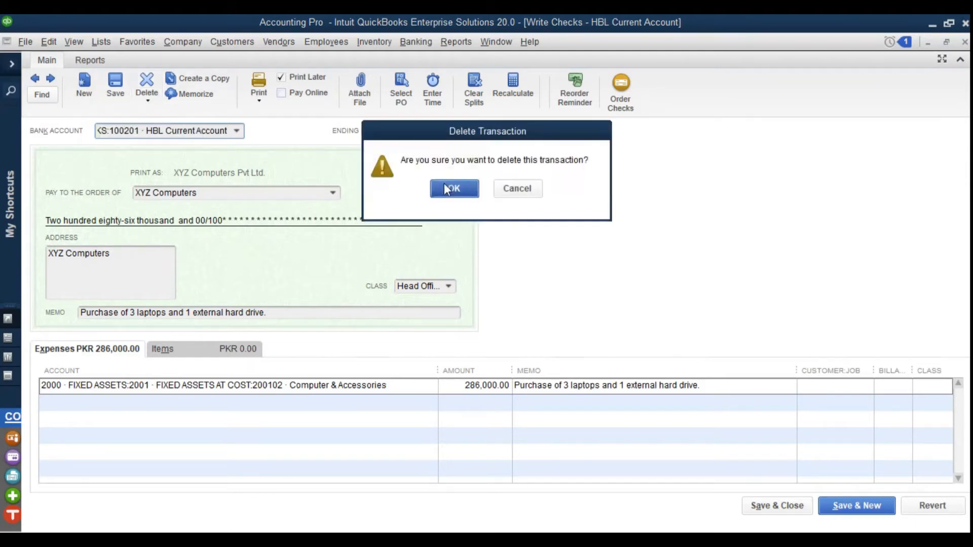
{"action": "left_click", "coordinate": [446, 186]}
{"action": "key", "text": "Escape"}
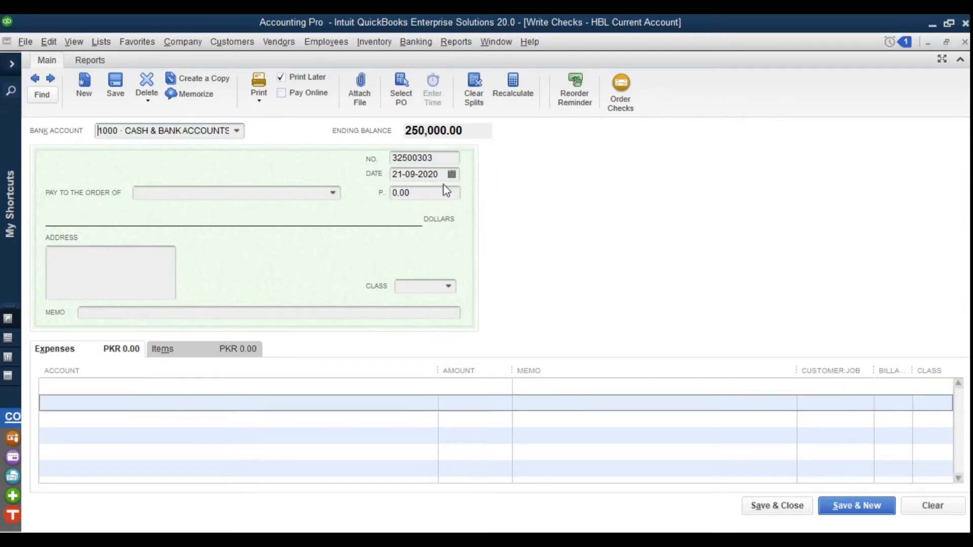
{"action": "key", "text": "Escape"}
{"action": "left_click", "coordinate": [493, 261]}
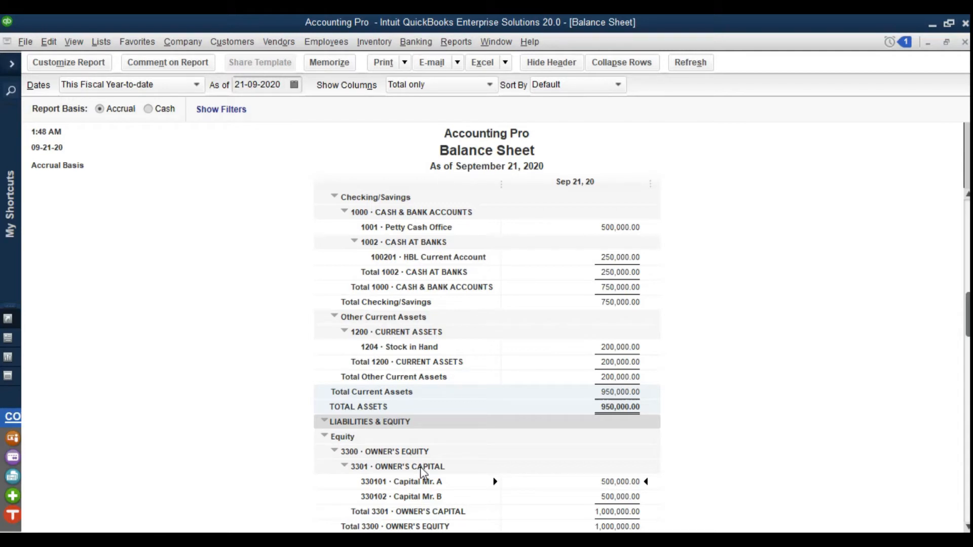
Open the Fixed Asset Item List and start a new fixed asset item.
{"action": "left_click", "coordinate": [102, 44]}
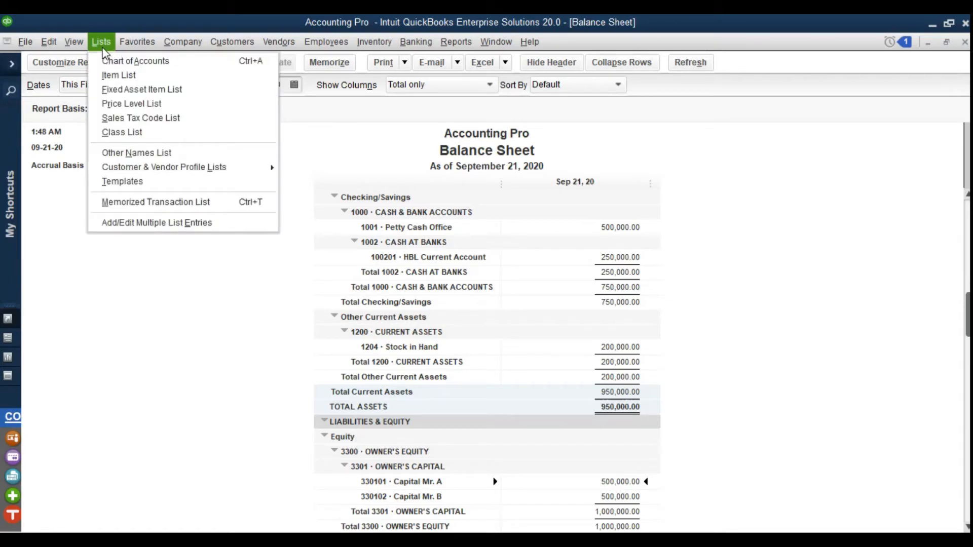
{"action": "left_click", "coordinate": [127, 91]}
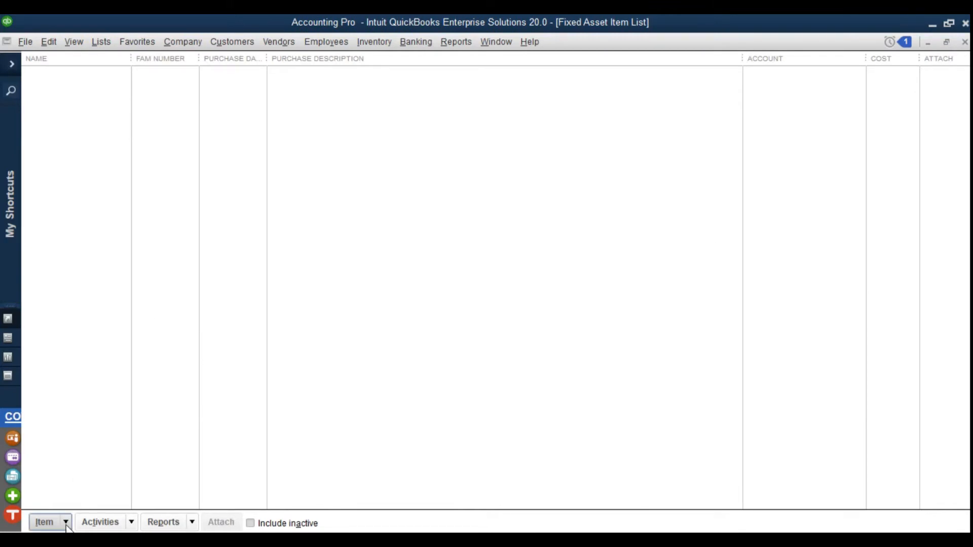
{"action": "left_click", "coordinate": [44, 522]}
{"action": "left_click", "coordinate": [64, 343]}
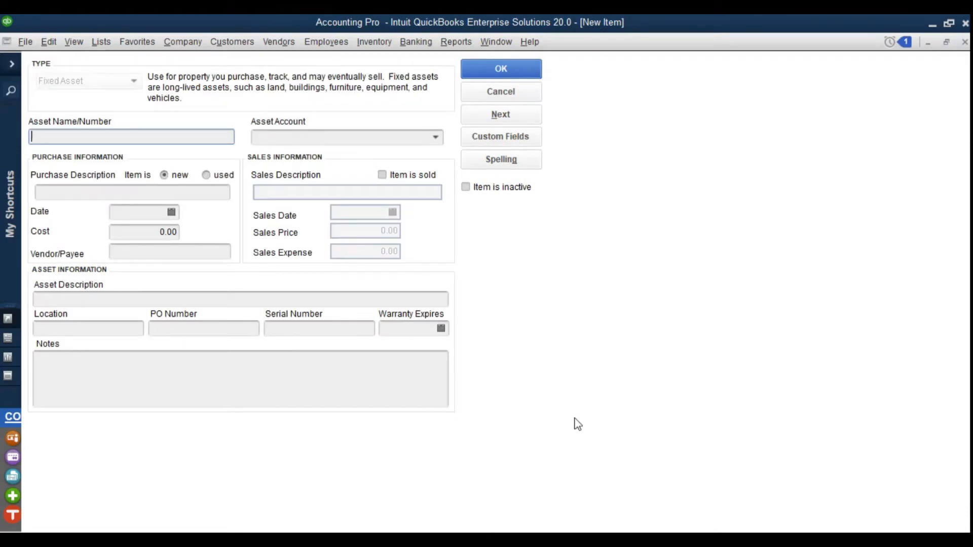
Switch to the Photos window with vendor Invoice.png, reduce its size, and place it beside the new item form.
{"action": "left_click", "coordinate": [591, 540]}
{"action": "left_click", "coordinate": [925, 27]}
{"action": "left_click_drag", "start_coordinate": [348, 234], "coordinate": [511, 234]}
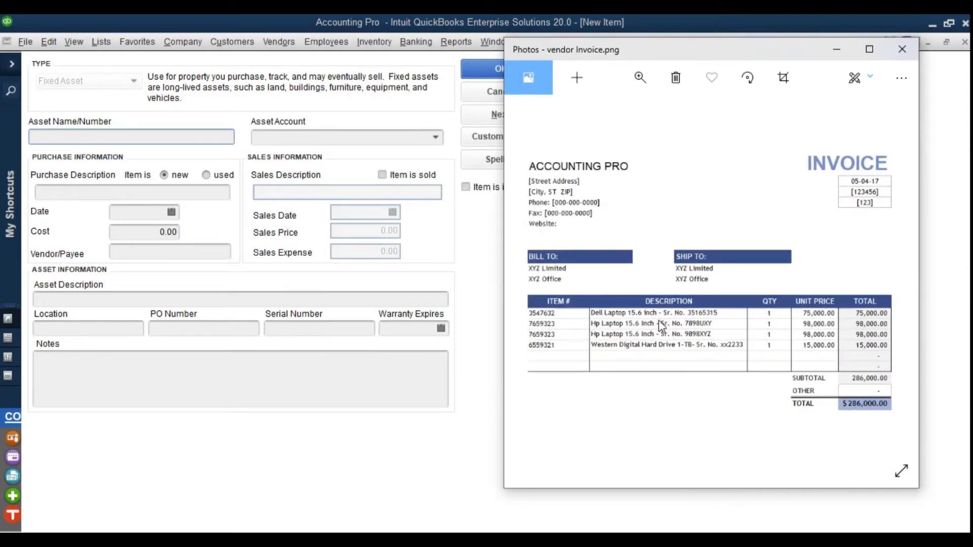
Enter "Dell laptop 15.6 Inch" as the item's purchase description and set its purchase date to 21-09-2020.
{"action": "left_click", "coordinate": [201, 196]}
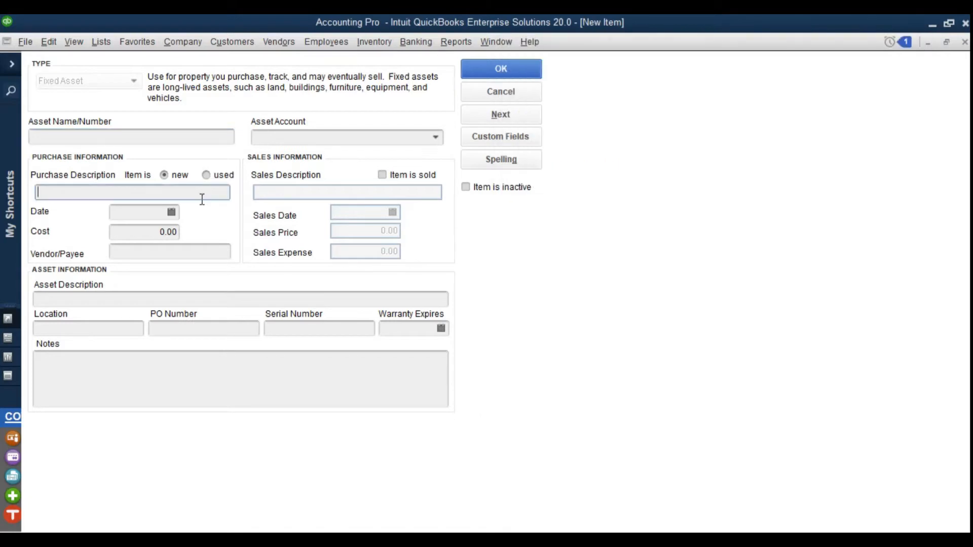
{"action": "type", "text": "Dell laptop 15.6 Inch"}
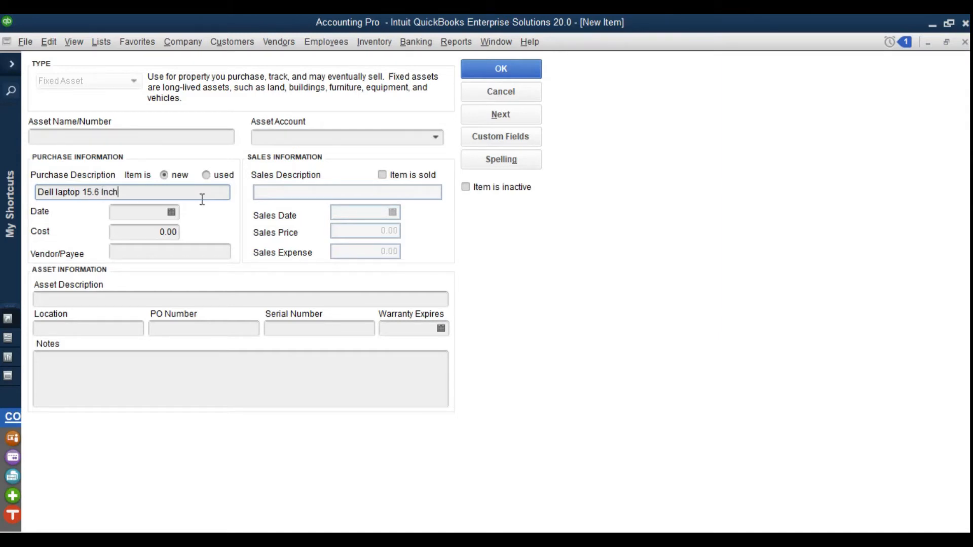
{"action": "left_click", "coordinate": [172, 212]}
{"action": "left_click", "coordinate": [147, 330]}
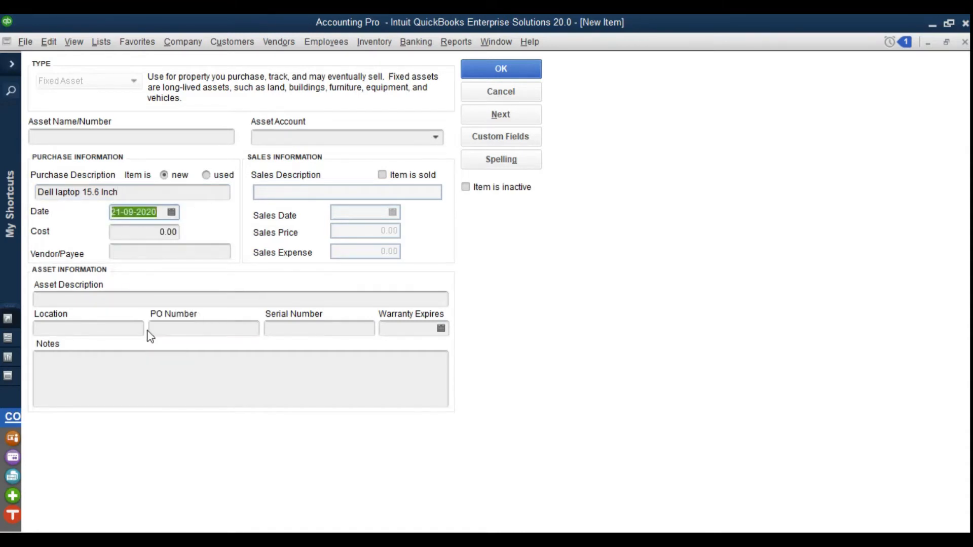
Set the laptop's purchase cost to 75,000 and enter XYZ Computers as the vendor/payee.
{"action": "left_click", "coordinate": [154, 233]}
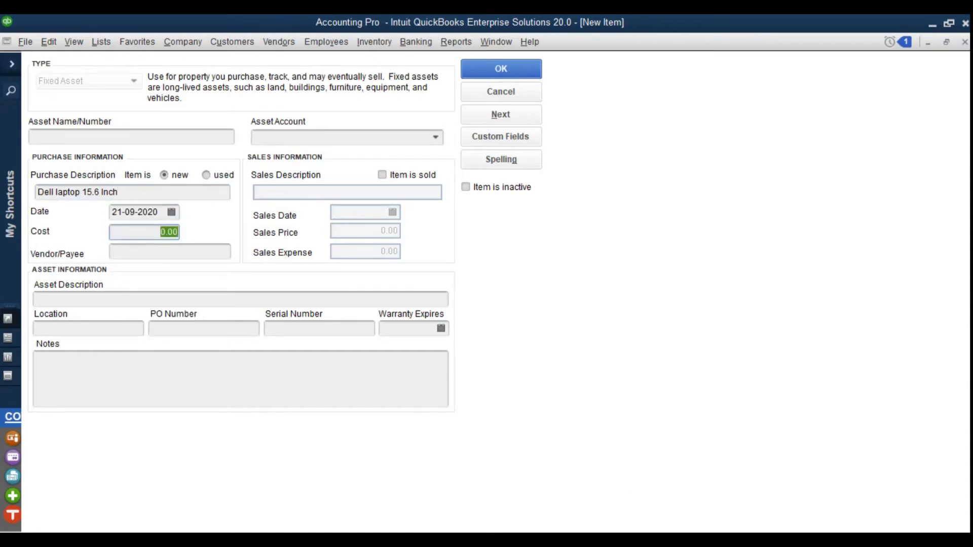
{"action": "key", "text": "alt+Tab"}
{"action": "key", "text": "alt+Tab"}
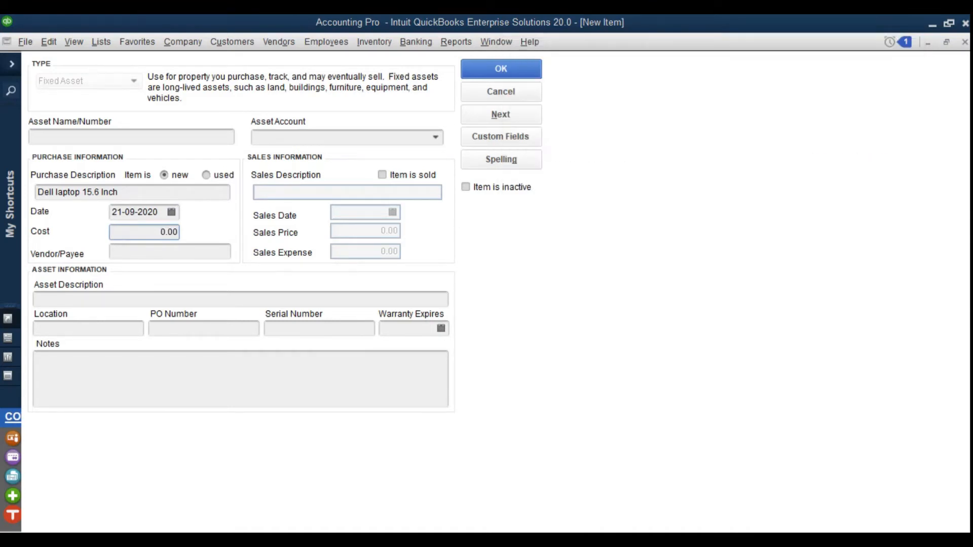
{"action": "type", "text": "75,000"}
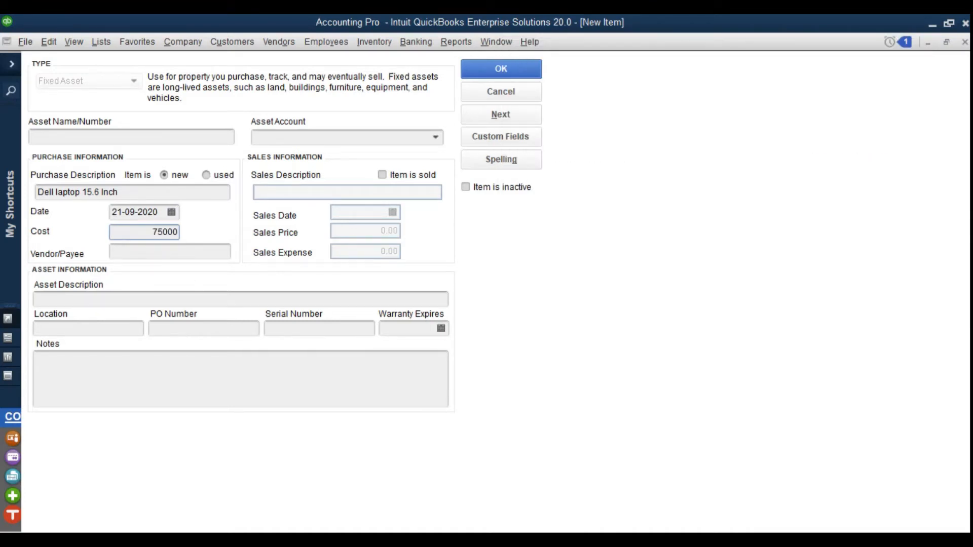
{"action": "left_click", "coordinate": [148, 256]}
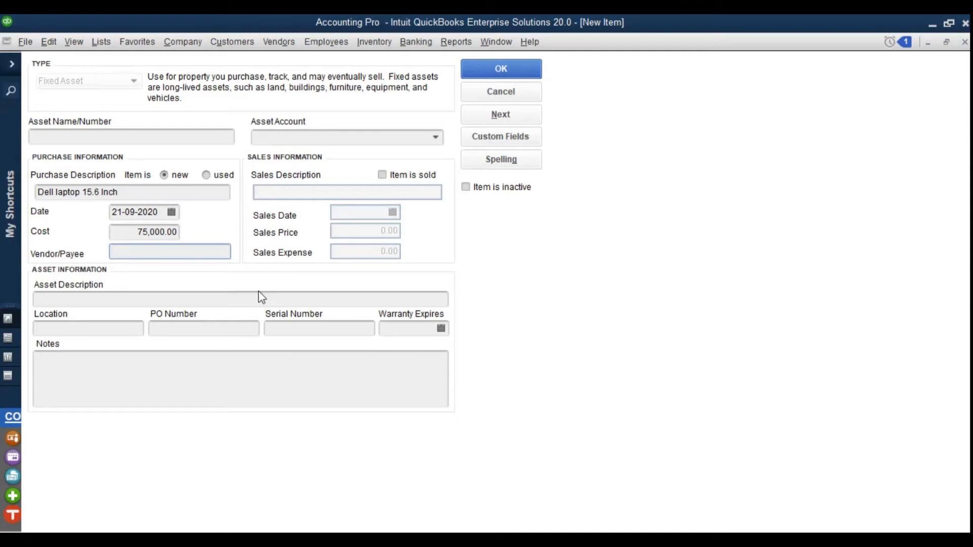
{"action": "type", "text": "XYZ Computers"}
Copy the purchase description "Dell laptop 15.6 Inch" into the item's asset name.
{"action": "left_click", "coordinate": [126, 144]}
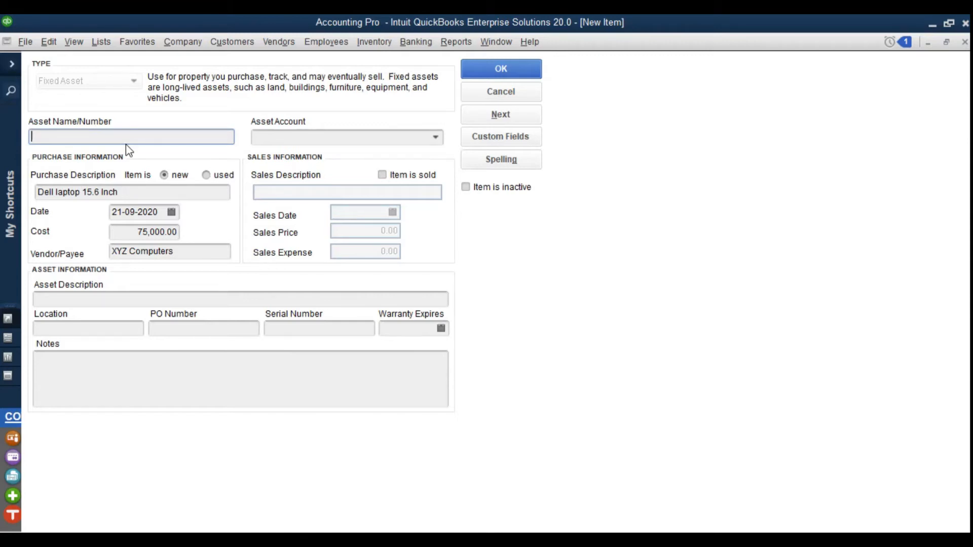
{"action": "left_click_drag", "start_coordinate": [138, 198], "coordinate": [2, 152]}
{"action": "key", "text": "ctrl+c"}
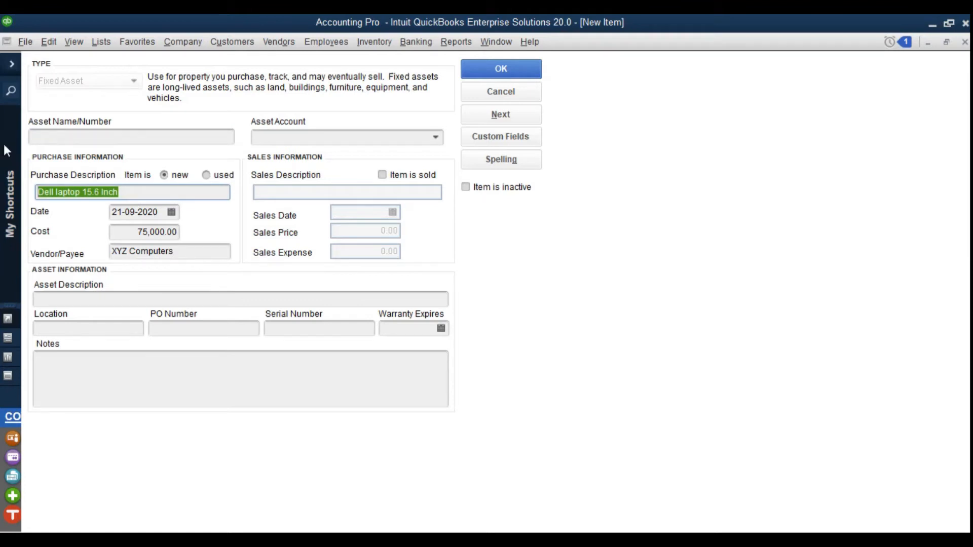
{"action": "left_click", "coordinate": [48, 143]}
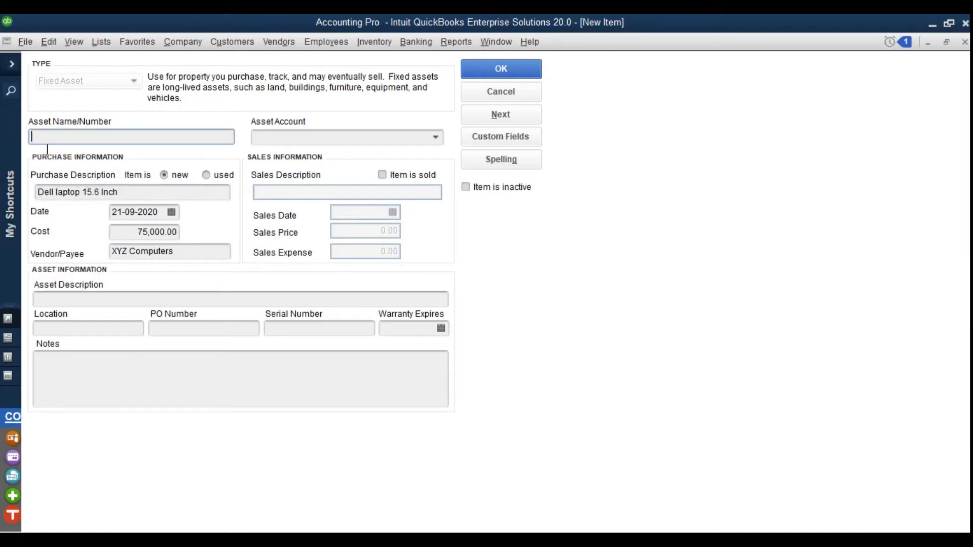
{"action": "key", "text": "ctrl+v"}
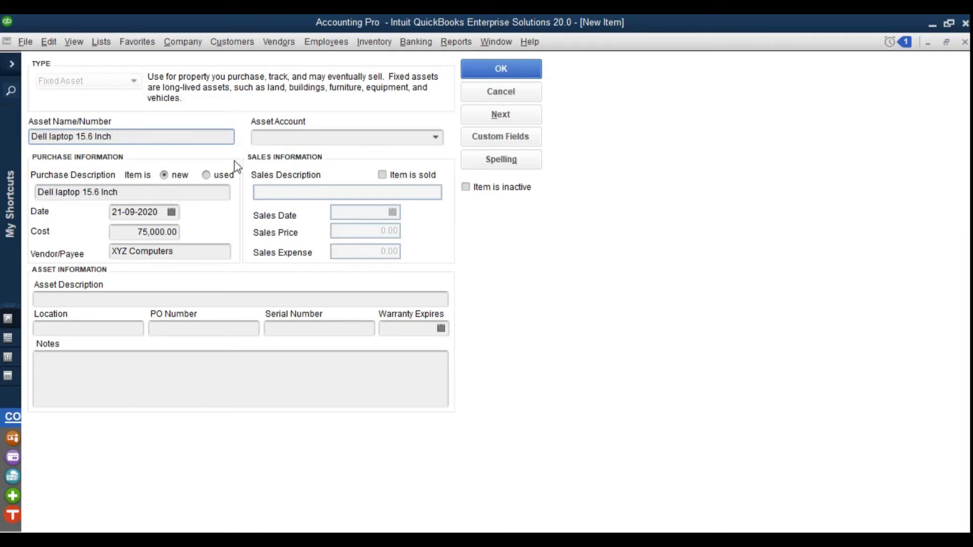
Assign the item to the asset account 200102 Computer & Accessories under FIXED ASSETS AT COST.
{"action": "left_click", "coordinate": [289, 144]}
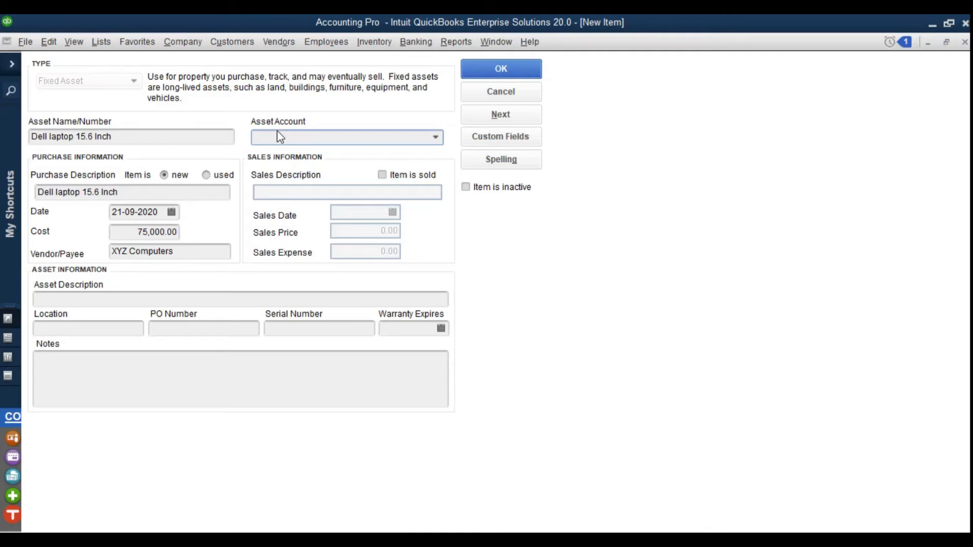
{"action": "left_click", "coordinate": [435, 138]}
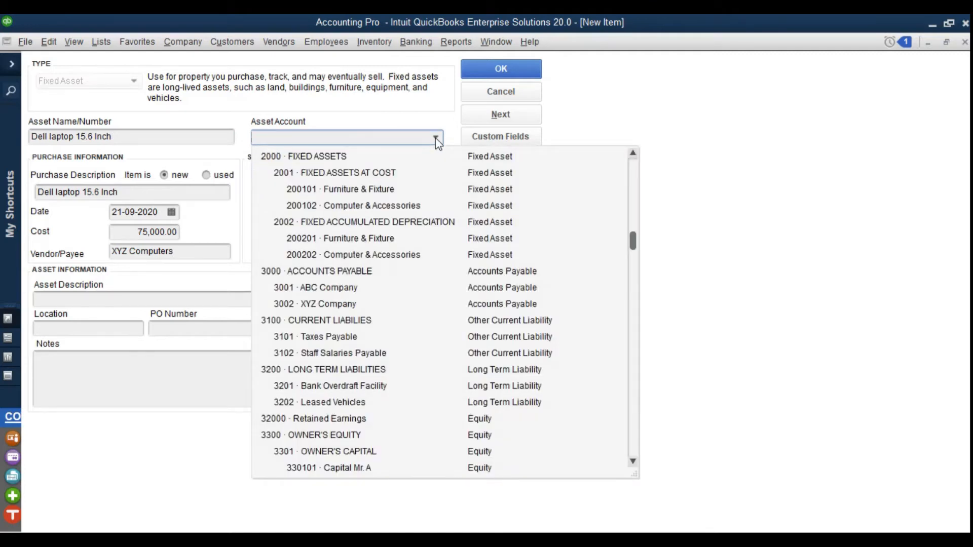
{"action": "left_click", "coordinate": [387, 207]}
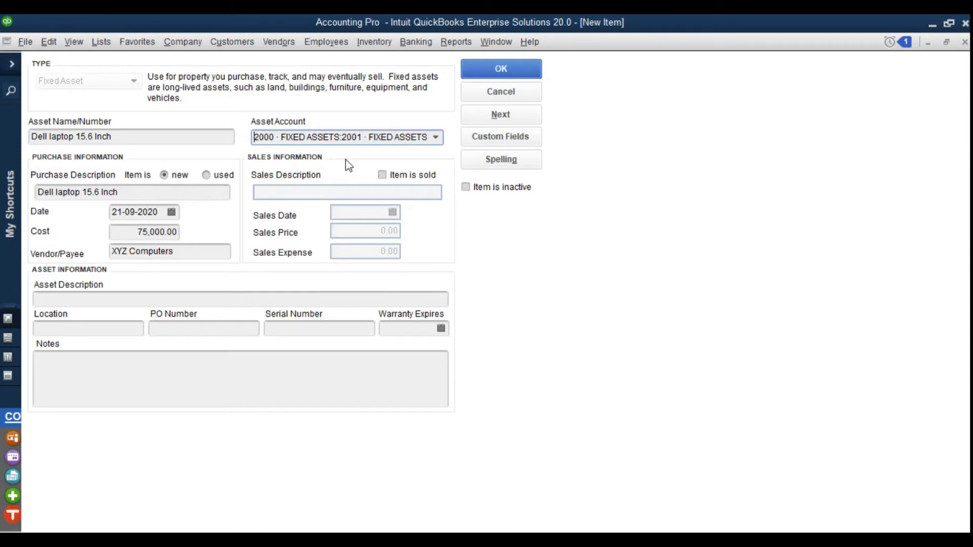
Copy "Dell laptop 15.6 Inch" into the asset description and set the location to Head Office.
{"action": "left_click", "coordinate": [121, 300]}
{"action": "left_click_drag", "start_coordinate": [152, 196], "coordinate": [2, 193]}
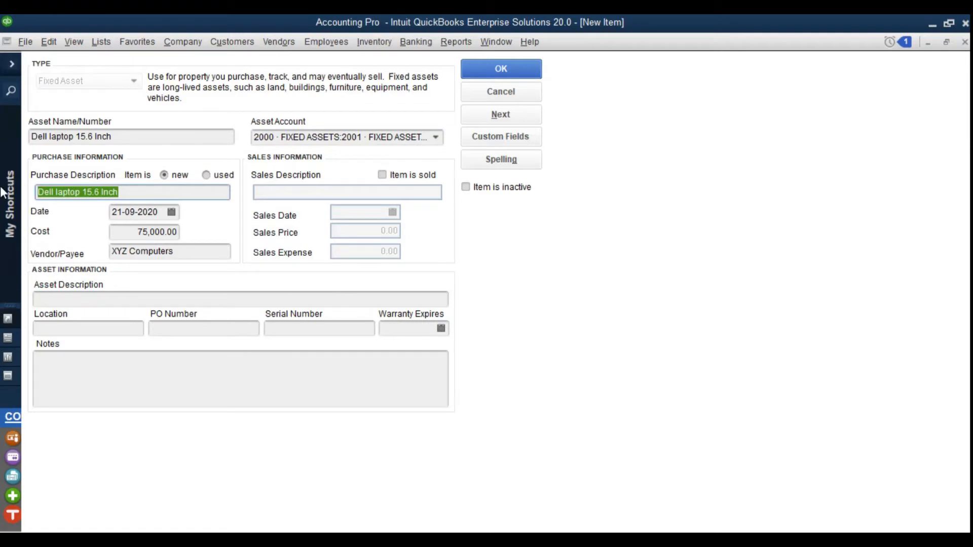
{"action": "key", "text": "ctrl+c"}
{"action": "left_click", "coordinate": [60, 299]}
{"action": "key", "text": "ctrl+v"}
{"action": "left_click", "coordinate": [74, 332]}
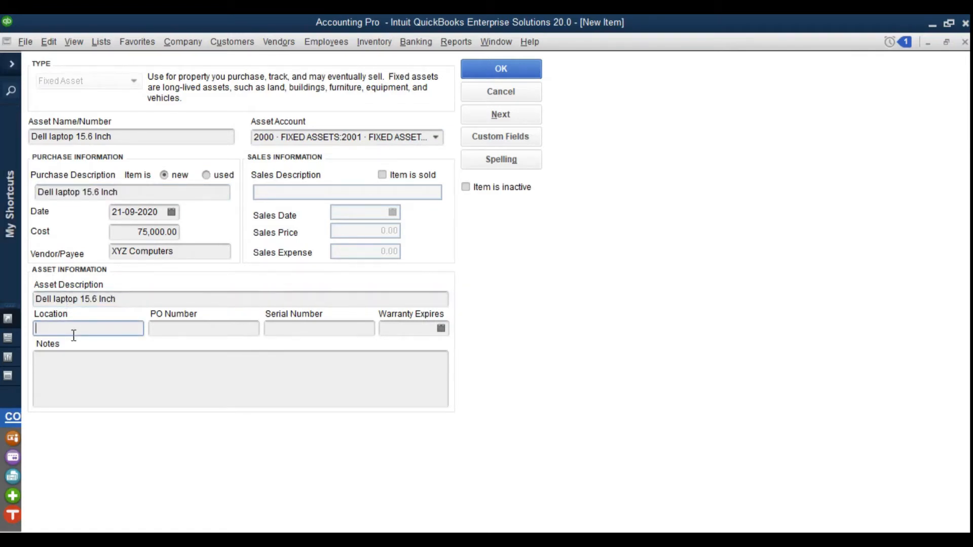
{"action": "type", "text": "Head Office"}
Enter the Dell laptop's serial number from the vendor invoice, 35165315, leaving the PO number blank.
{"action": "left_click", "coordinate": [190, 338]}
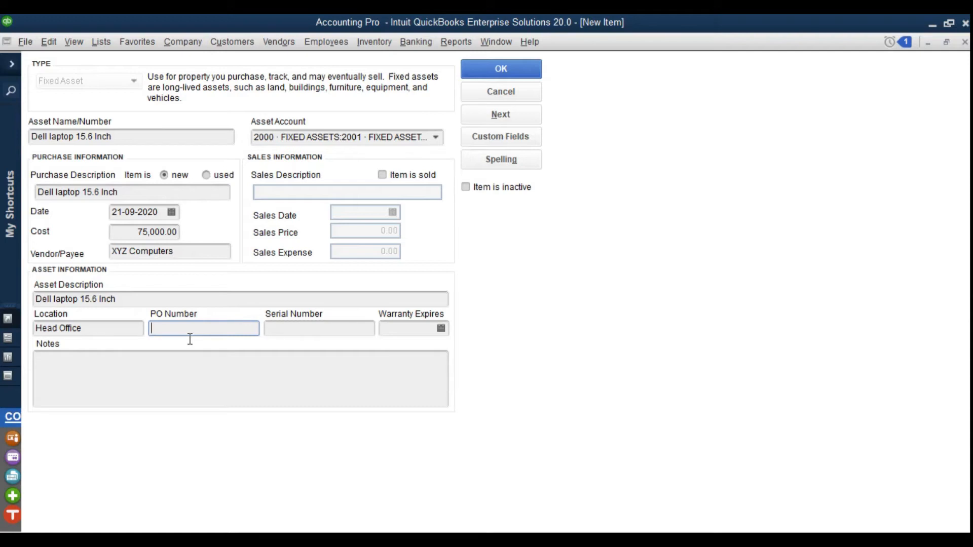
{"action": "left_click", "coordinate": [288, 332]}
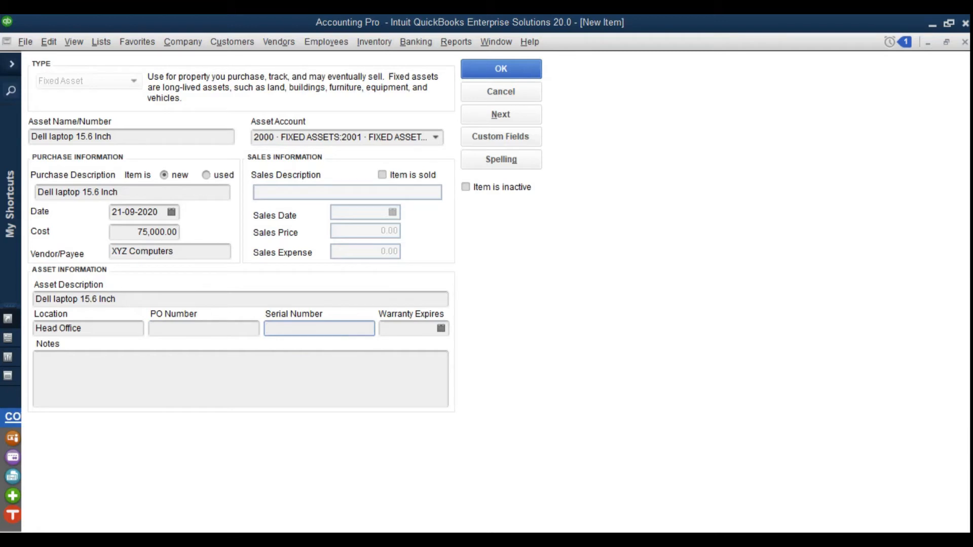
{"action": "key", "text": "alt+Tab"}
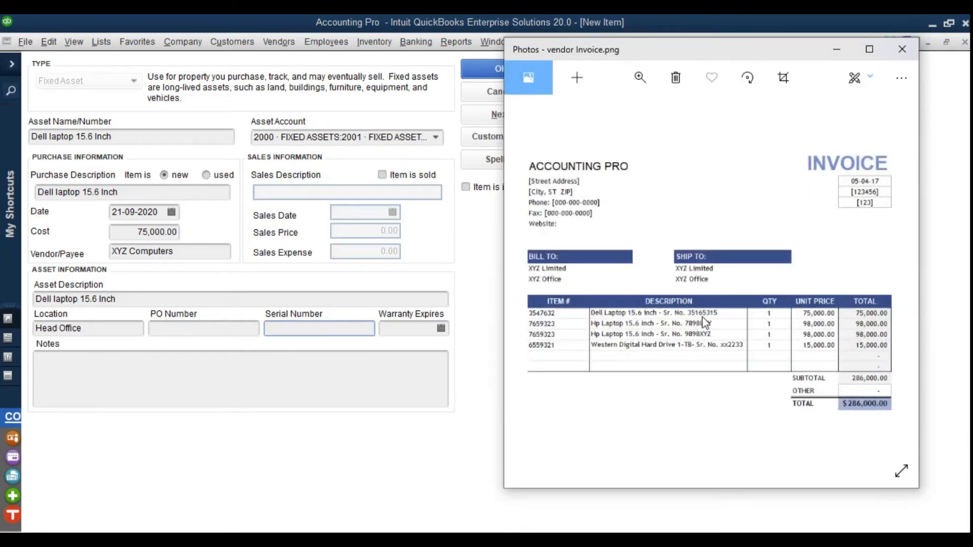
{"action": "left_click", "coordinate": [361, 335]}
{"action": "type", "text": "351"}
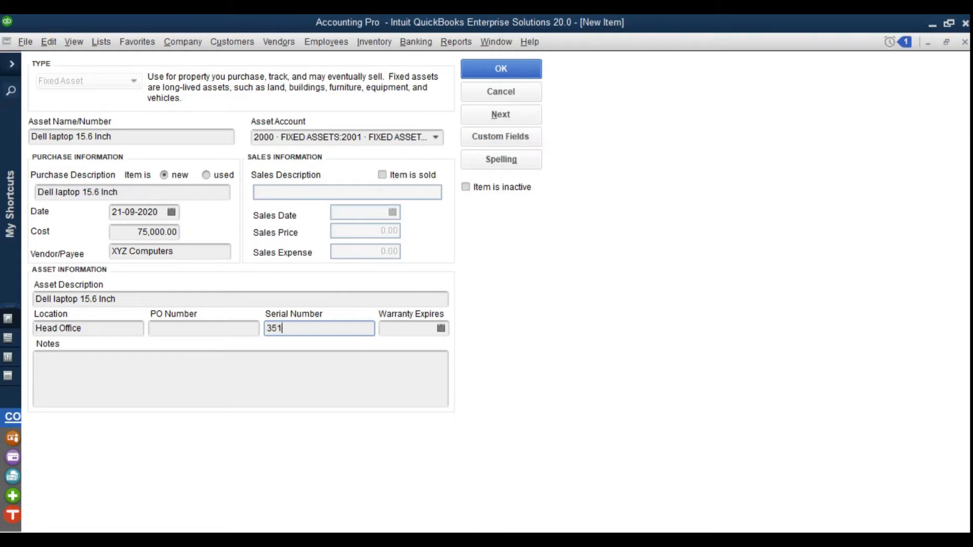
{"action": "type", "text": "63615"}
{"action": "left_click", "coordinate": [685, 539]}
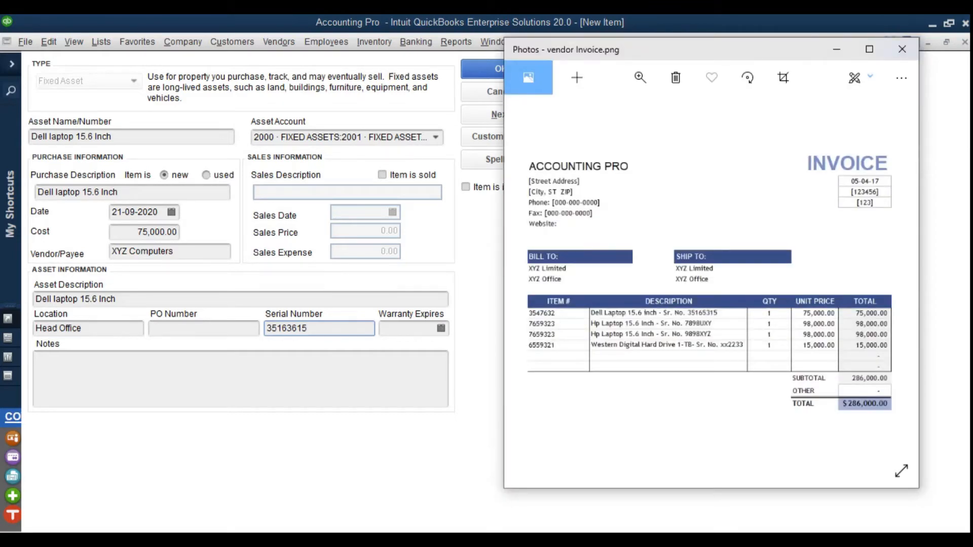
{"action": "left_click", "coordinate": [685, 539]}
{"action": "left_click", "coordinate": [310, 330]}
{"action": "key", "text": "Left"}
{"action": "key", "text": "Left"}
{"action": "key", "text": "BackSpace"}
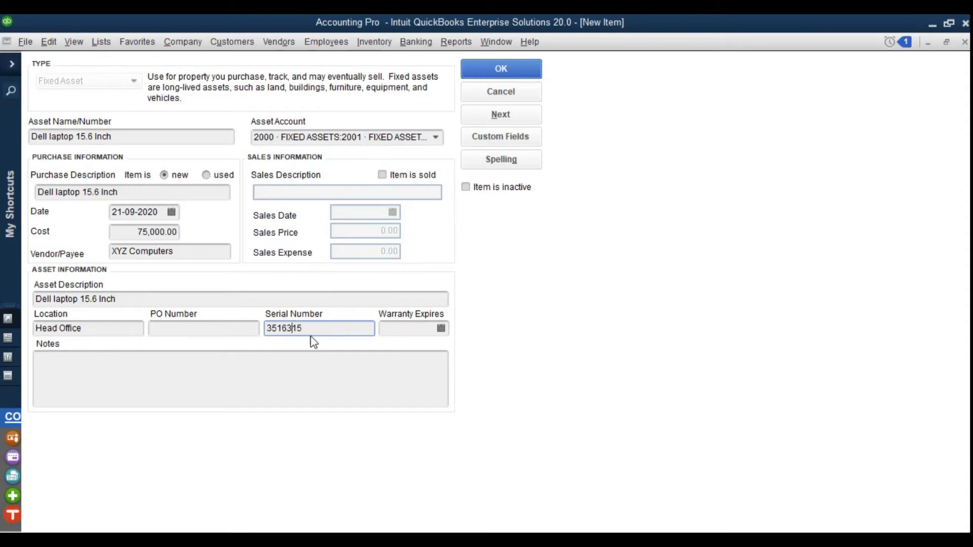
{"action": "type", "text": "5"}
Set the warranty expiry date to 21-09-2021 and save the Dell laptop item.
{"action": "left_click", "coordinate": [441, 329]}
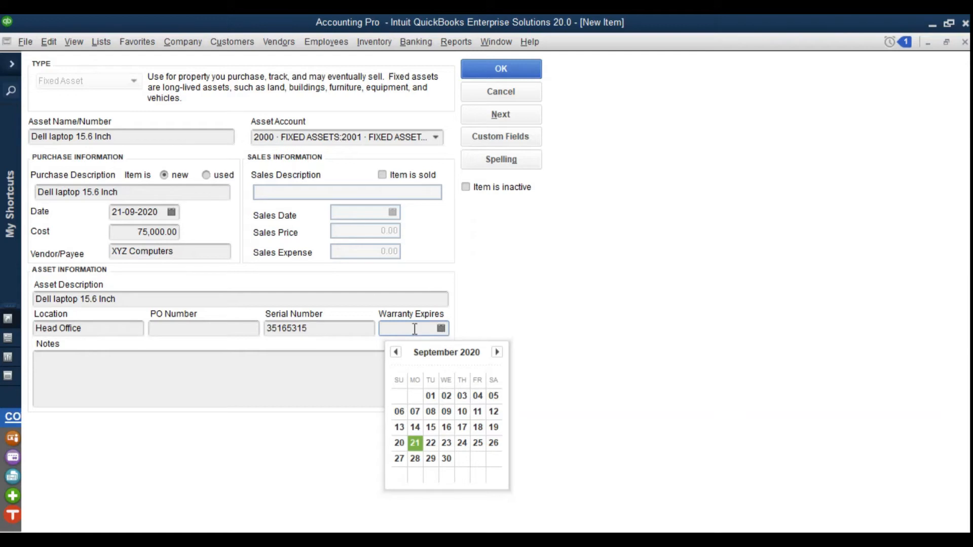
{"action": "left_click", "coordinate": [415, 443]}
{"action": "left_click_drag", "start_coordinate": [434, 334], "coordinate": [423, 335]}
{"action": "type", "text": "1-09-2021"}
{"action": "left_click", "coordinate": [397, 373]}
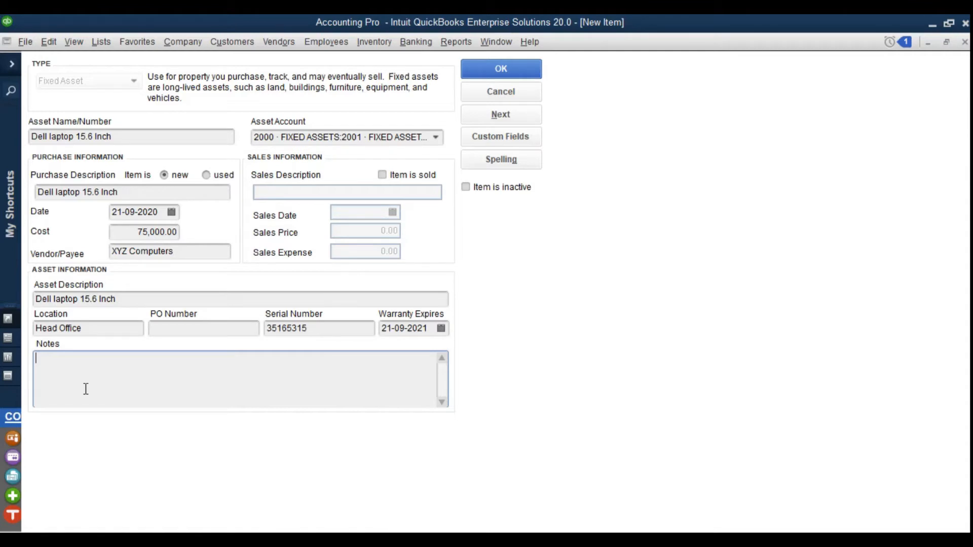
{"action": "left_click", "coordinate": [518, 77]}
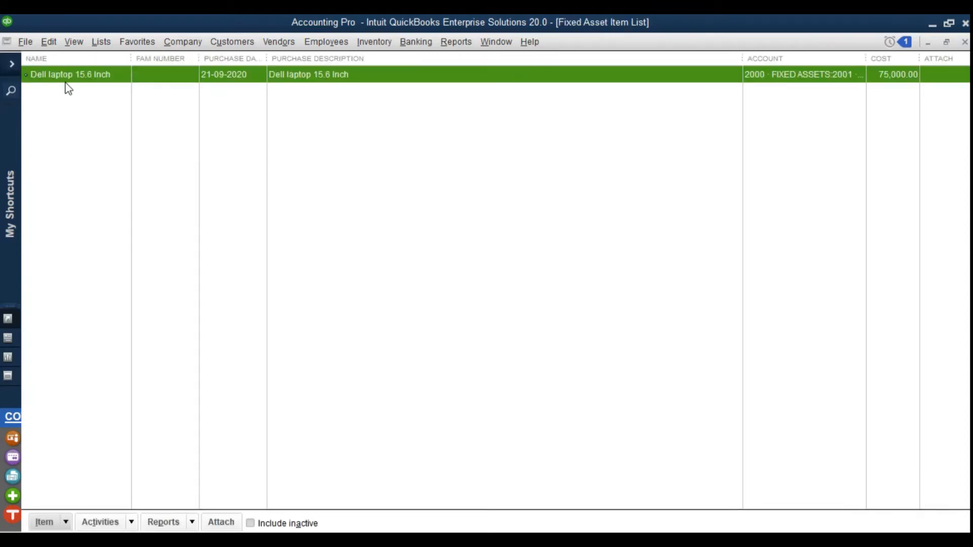
Widen the Account column of the Fixed Asset Item List and check the remaining items on the vendor invoice.
{"action": "left_click_drag", "start_coordinate": [743, 57], "coordinate": [557, 60]}
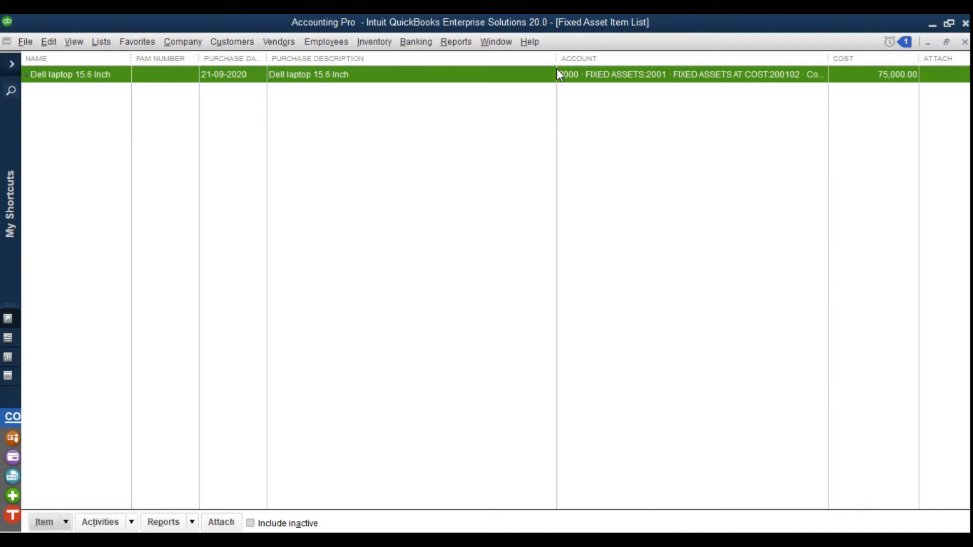
{"action": "right_click", "coordinate": [106, 74]}
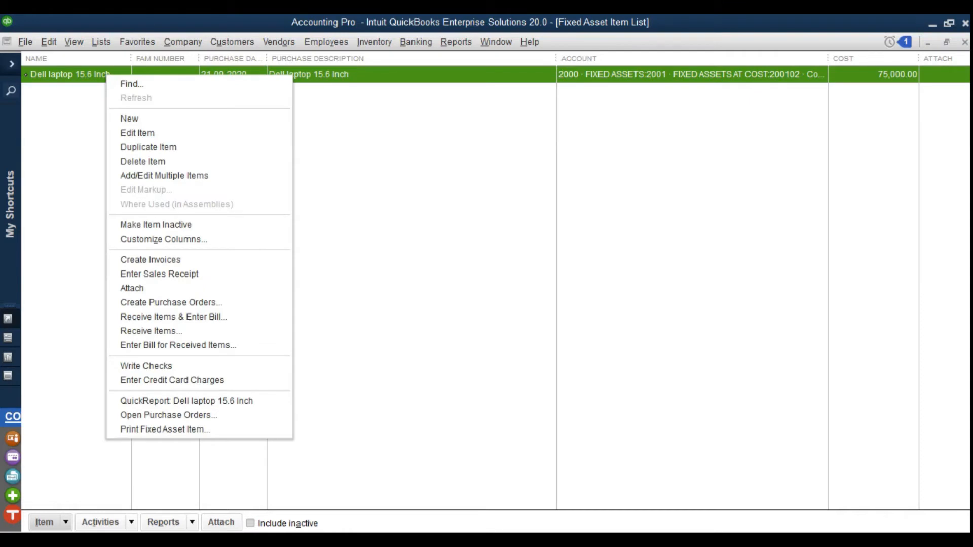
{"action": "key", "text": "Escape"}
{"action": "key", "text": "alt+Tab"}
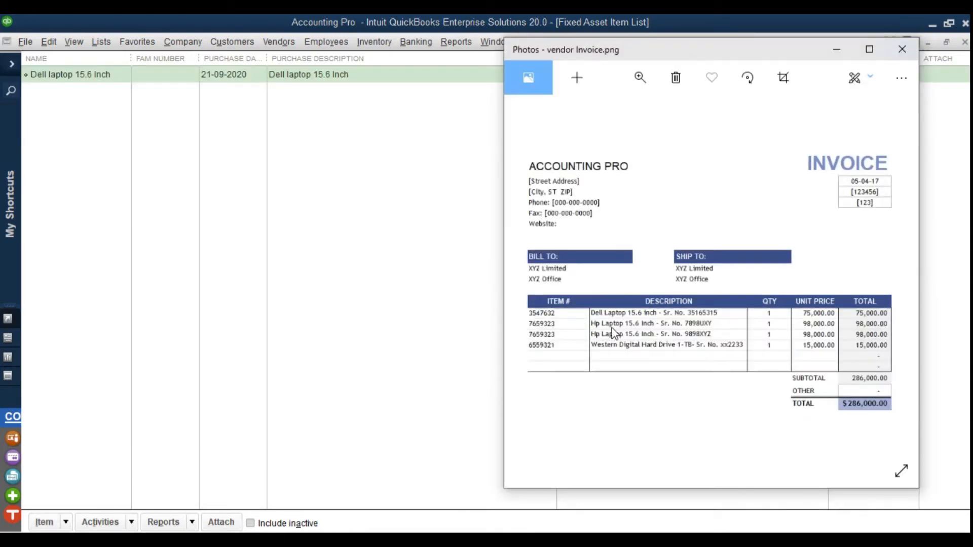
{"action": "left_click", "coordinate": [203, 77]}
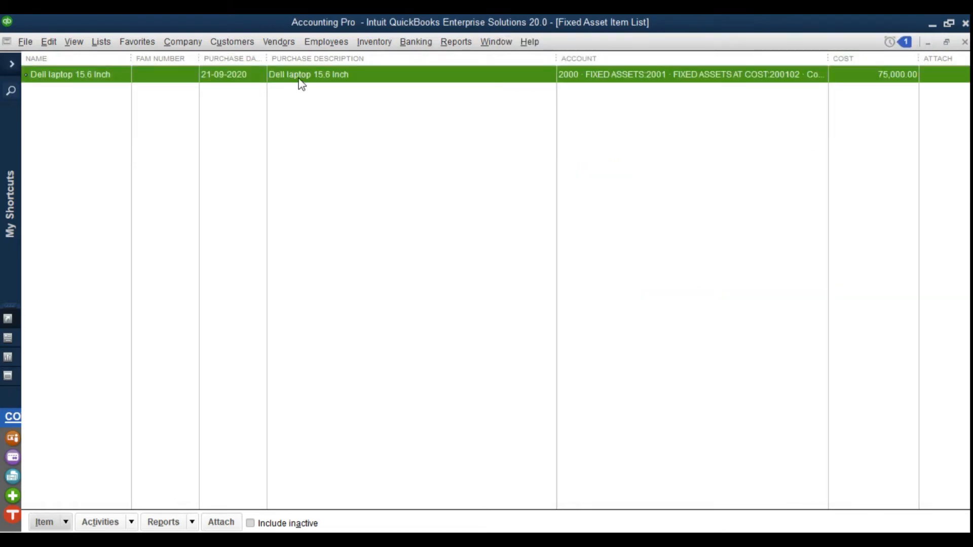
Duplicate the "Dell laptop 15.6 Inch" item in the Fixed Asset Item List.
{"action": "left_click", "coordinate": [66, 523]}
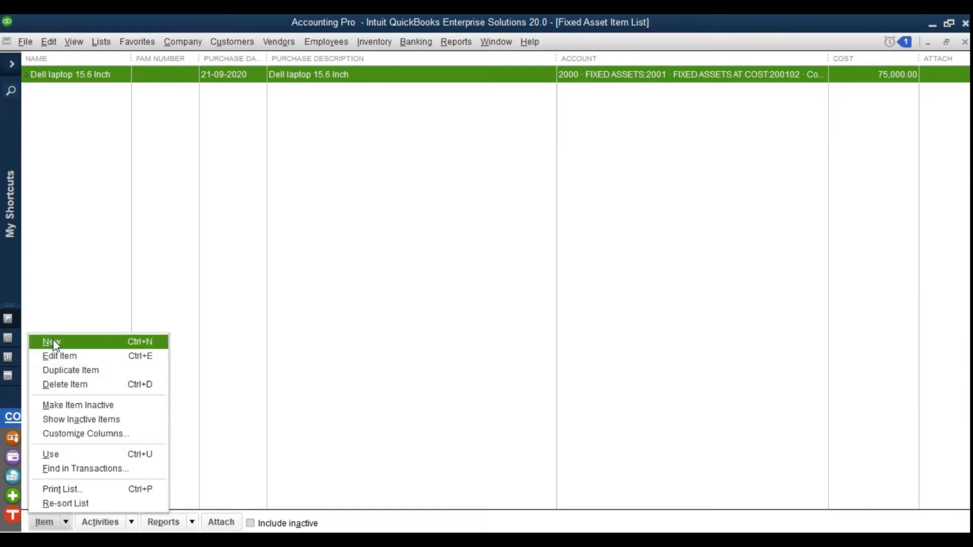
{"action": "left_click", "coordinate": [53, 81]}
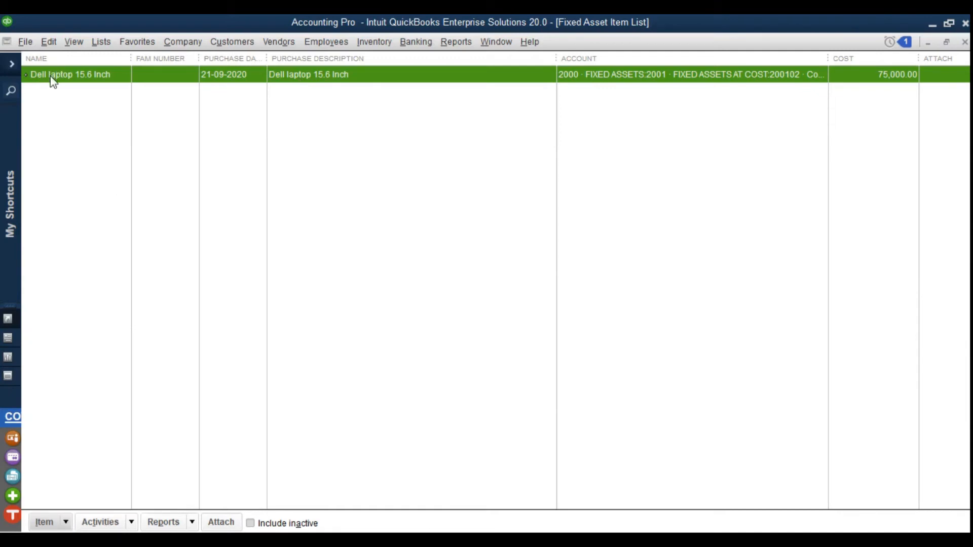
{"action": "right_click", "coordinate": [53, 81]}
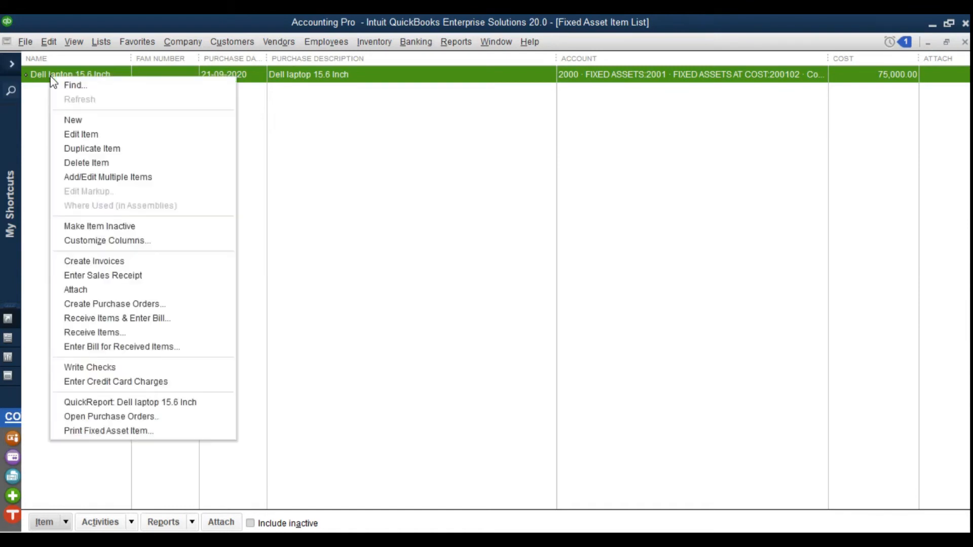
{"action": "left_click", "coordinate": [105, 150]}
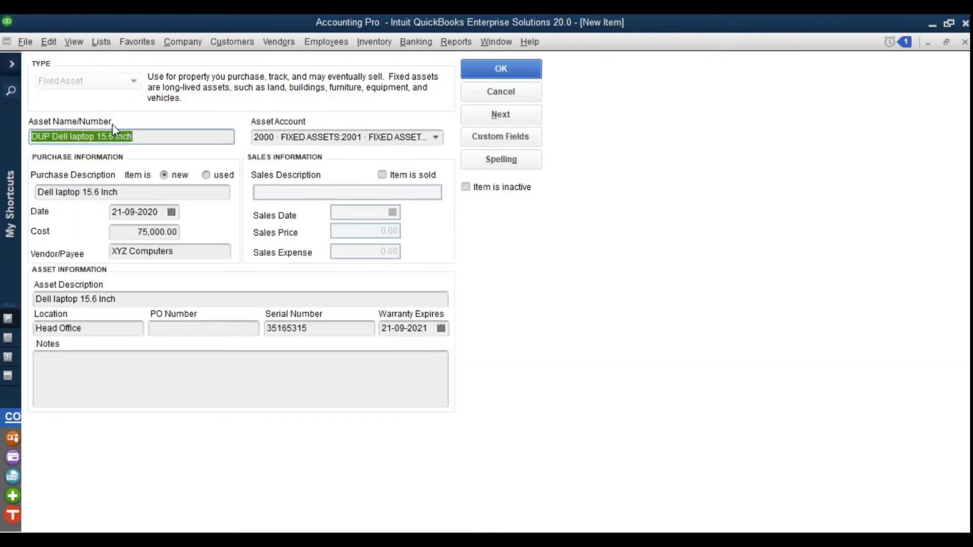
Change the duplicated item's asset name, purchase description and asset description to "HP laptop 15.6 Inch".
{"action": "left_click", "coordinate": [45, 138]}
{"action": "left_click_drag", "start_coordinate": [70, 140], "coordinate": [3, 131]}
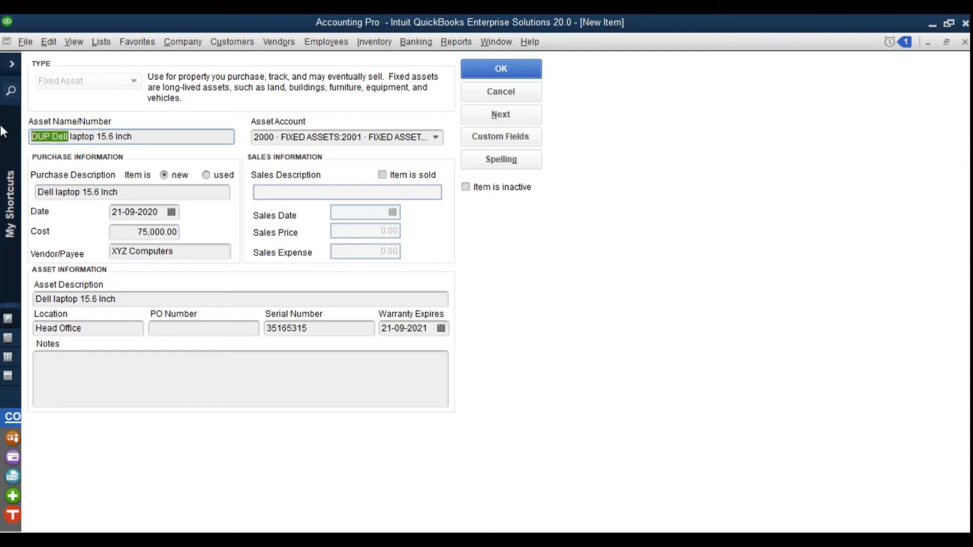
{"action": "type", "text": "HP"}
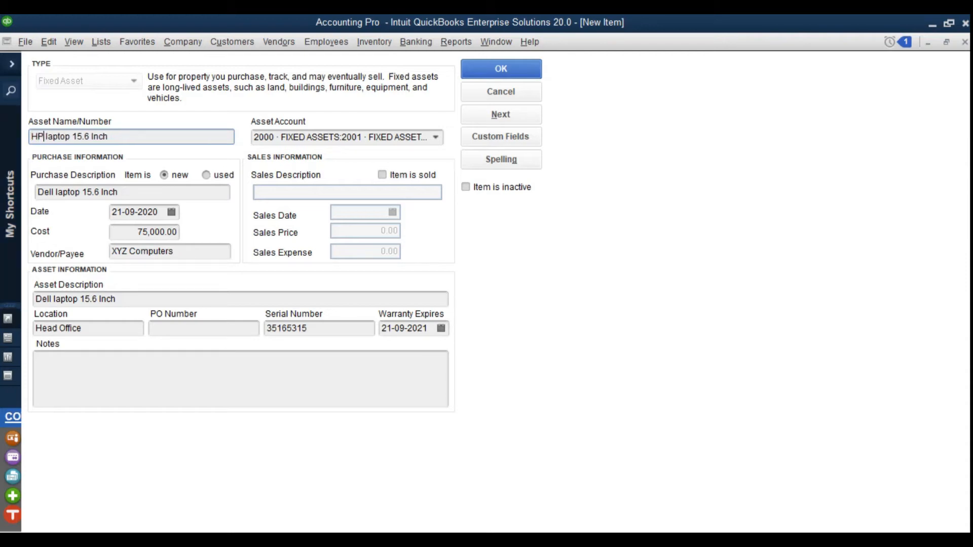
{"action": "double_click", "coordinate": [45, 193]}
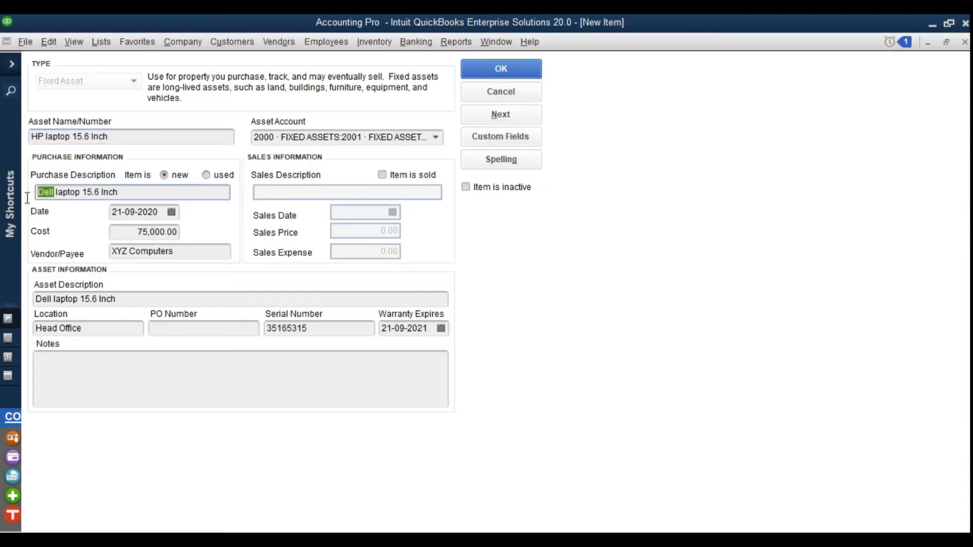
{"action": "type", "text": "HP"}
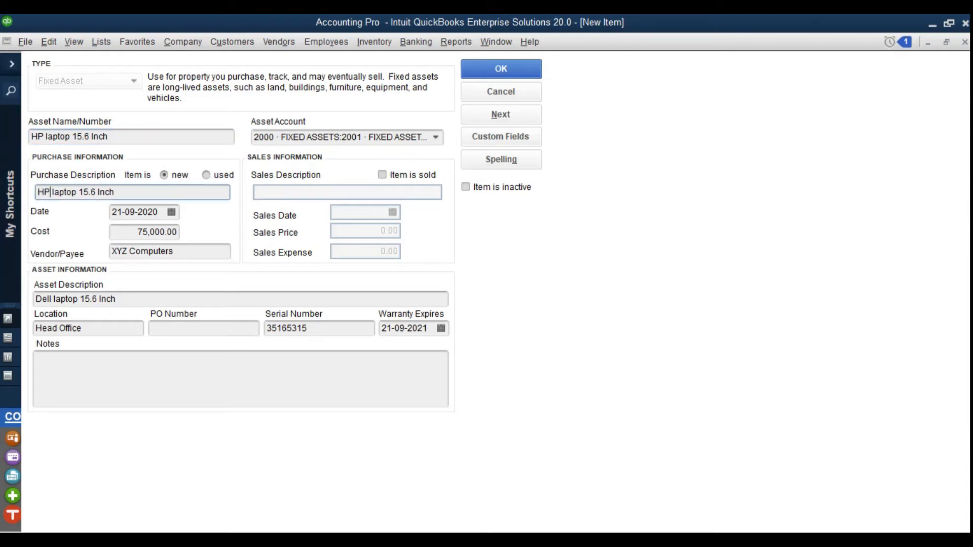
{"action": "double_click", "coordinate": [43, 299]}
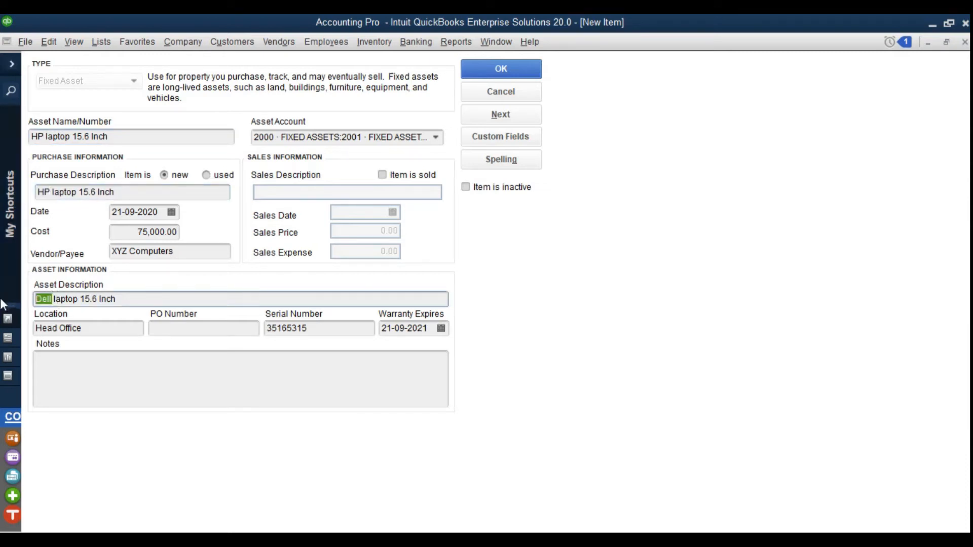
{"action": "type", "text": "HP"}
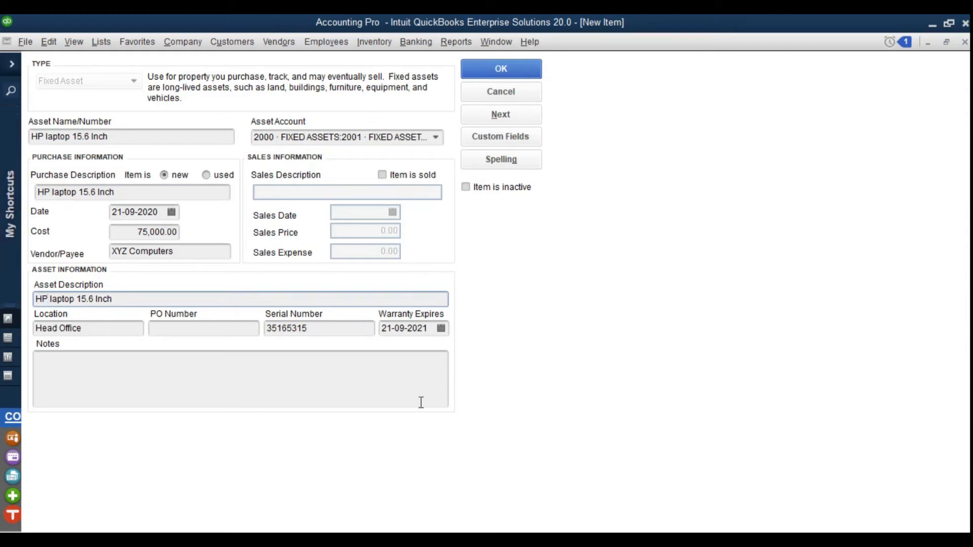
Set the HP laptop's cost to 98,000 as listed on the vendor invoice.
{"action": "left_click", "coordinate": [741, 527]}
{"action": "left_click", "coordinate": [741, 528]}
{"action": "left_click_drag", "start_coordinate": [135, 236], "coordinate": [424, 265]}
{"action": "type", "text": "98000"}
Enter the HP laptop's serial number from the vendor invoice, 7898UXY, and save the item.
{"action": "key", "text": "Tab"}
{"action": "key", "text": "Tab"}
{"action": "key", "text": "Tab"}
{"action": "key", "text": "Tab"}
{"action": "key", "text": "Tab"}
{"action": "type", "text": "78989"}
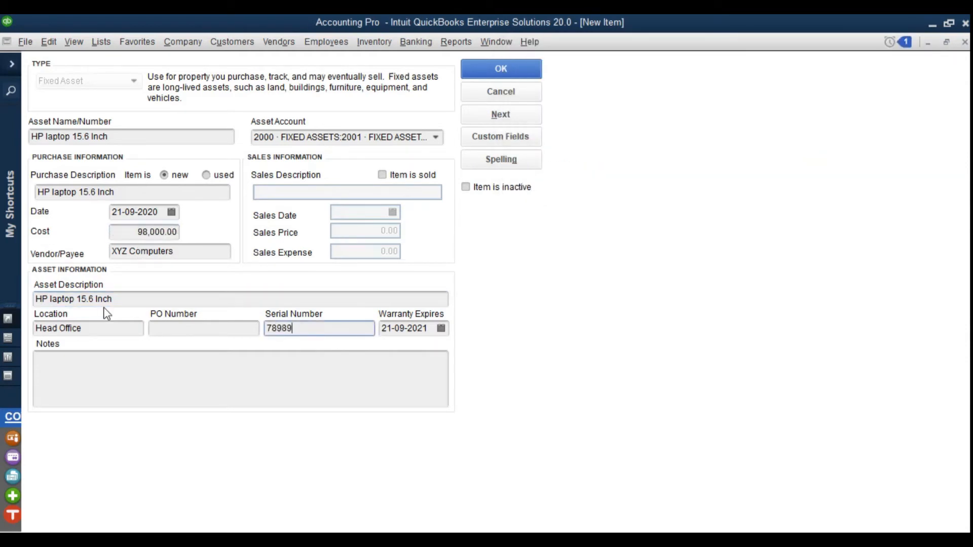
{"action": "key", "text": "BackSpace"}
{"action": "type", "text": "UXY"}
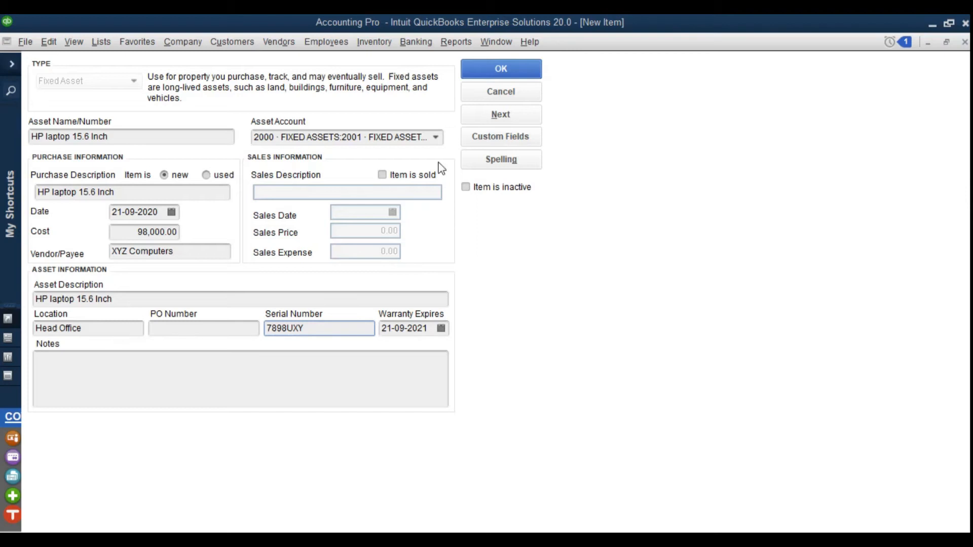
{"action": "left_click", "coordinate": [509, 71]}
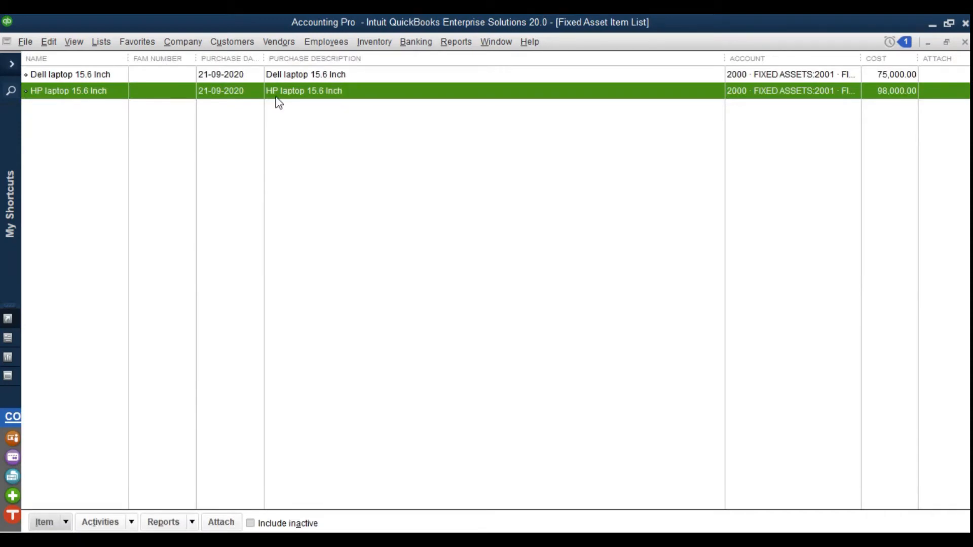
Duplicate the "HP laptop 15.6 Inch" item and remove the "DUP" prefix from the copy's asset name.
{"action": "right_click", "coordinate": [328, 100]}
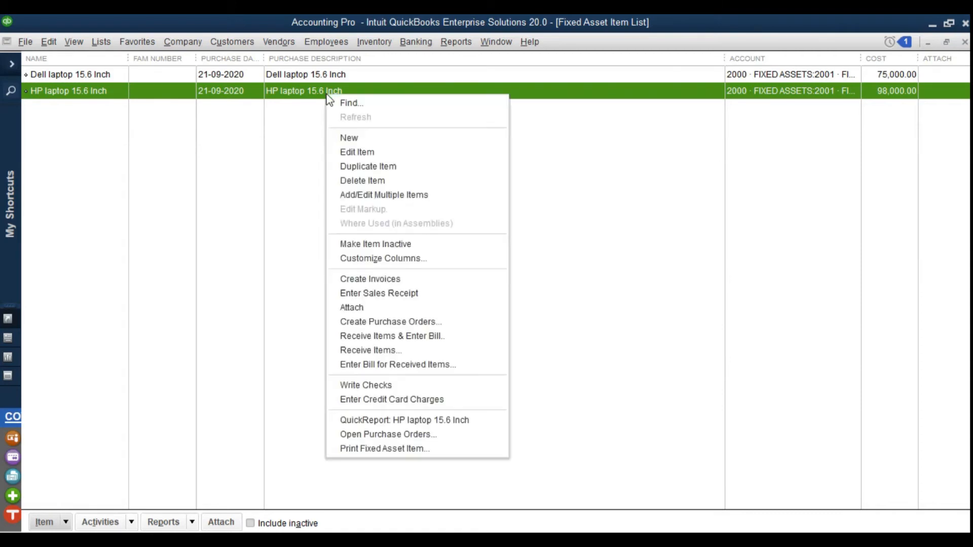
{"action": "left_click", "coordinate": [355, 170]}
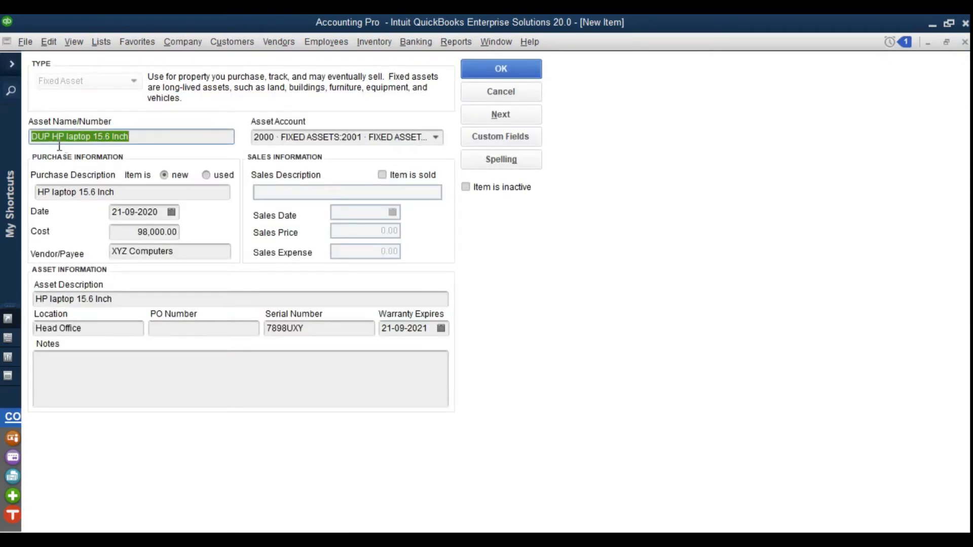
{"action": "left_click_drag", "start_coordinate": [53, 136], "coordinate": [3, 148]}
{"action": "key", "text": "Delete"}
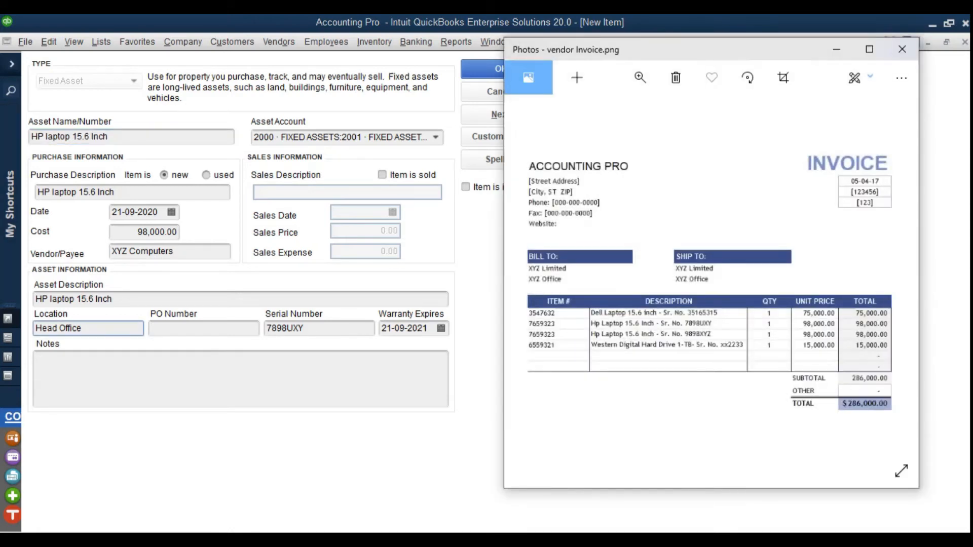
Set the copied HP laptop's serial number to 9898XYZ from the vendor invoice and try to save the item.
{"action": "key", "text": "alt+Tab"}
{"action": "key", "text": "Tab"}
{"action": "key", "text": "Tab"}
{"action": "type", "text": "9898XYZ"}
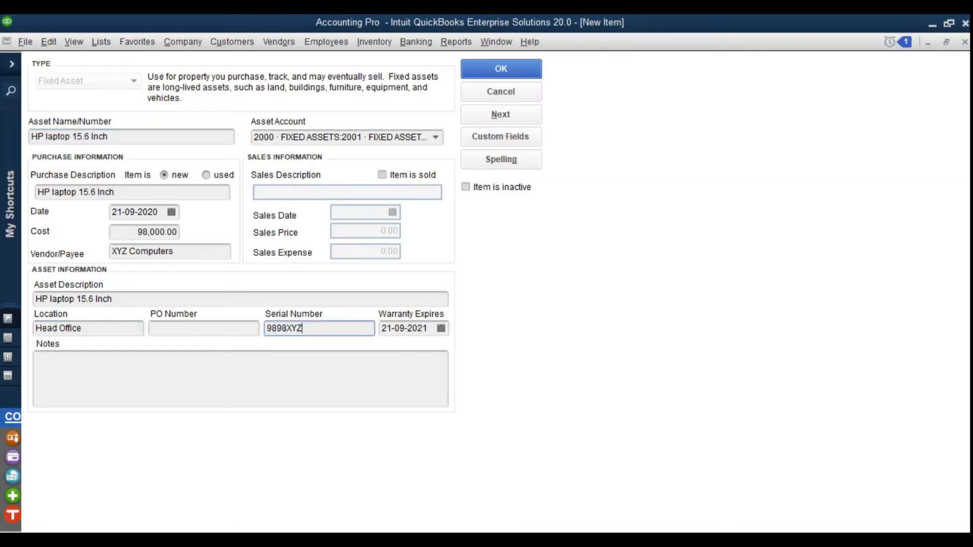
{"action": "left_click", "coordinate": [501, 69]}
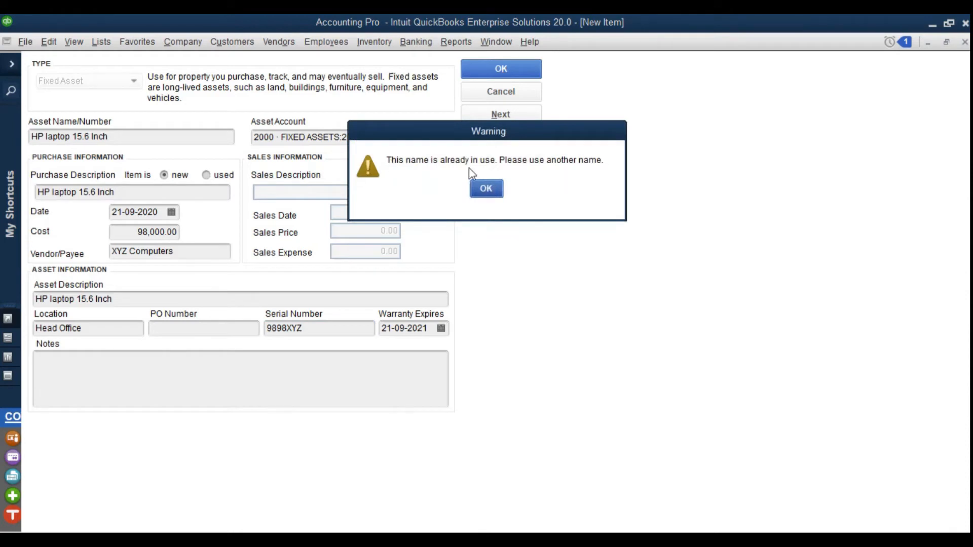
Rename the second HP laptop item "HP laptop 15.6 Inch-2" and save it.
{"action": "left_click", "coordinate": [486, 188]}
{"action": "key", "text": "End"}
{"action": "type", "text": "-1"}
{"action": "key", "text": "BackSpace"}
{"action": "type", "text": "2"}
{"action": "left_click", "coordinate": [500, 70]}
Rename the first HP laptop item "HP laptop 15.6 Inch-1" and save it.
{"action": "right_click", "coordinate": [111, 94]}
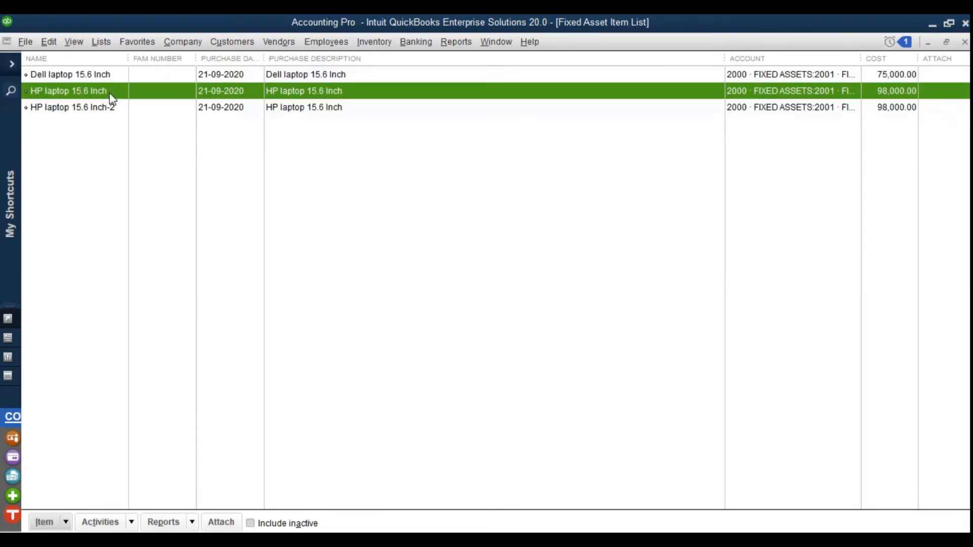
{"action": "left_click", "coordinate": [143, 166]}
{"action": "left_click", "coordinate": [155, 139]}
{"action": "type", "text": "-1"}
{"action": "left_click", "coordinate": [497, 68]}
Compare the listed items with the vendor invoice and start a new fixed asset item named "WD Hard Drive".
{"action": "left_click", "coordinate": [63, 74]}
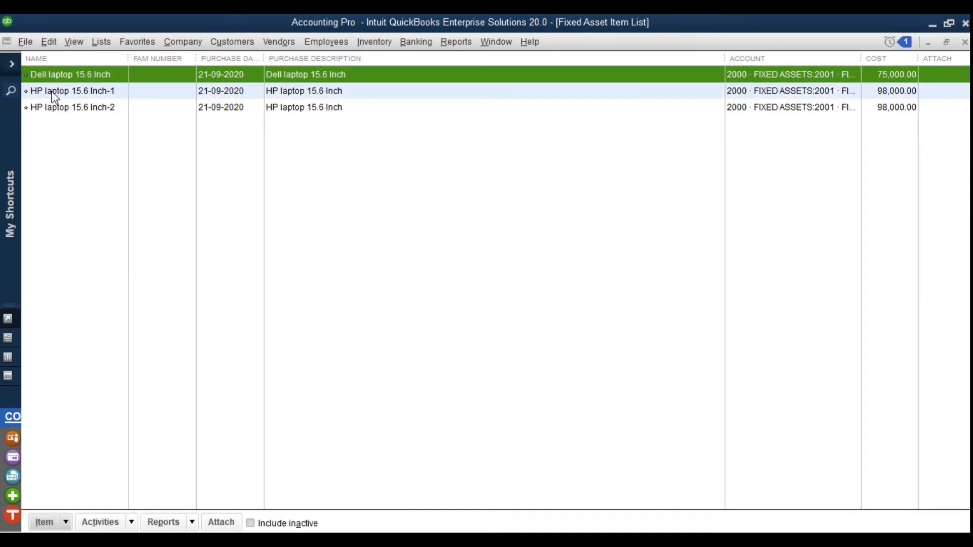
{"action": "left_click", "coordinate": [62, 94]}
{"action": "left_click", "coordinate": [65, 108]}
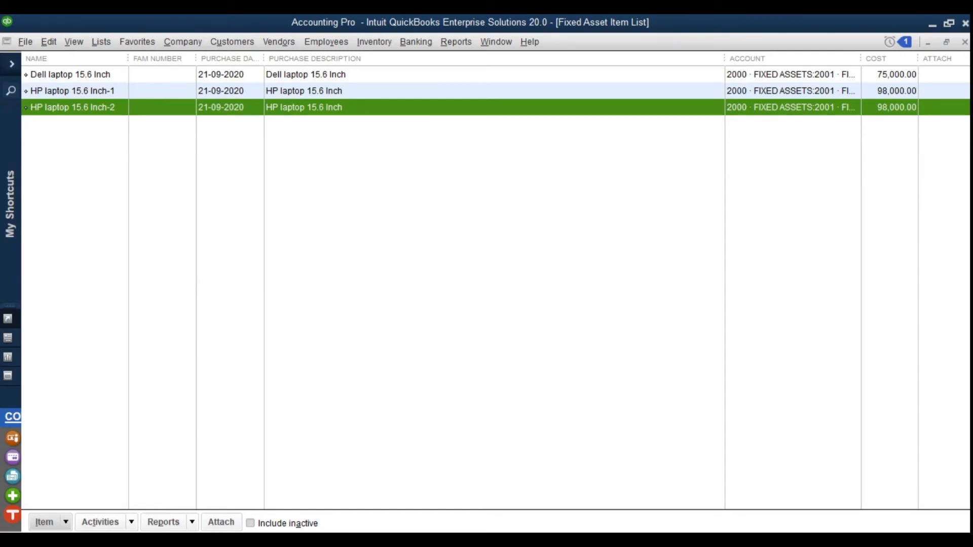
{"action": "key", "text": "alt+Tab"}
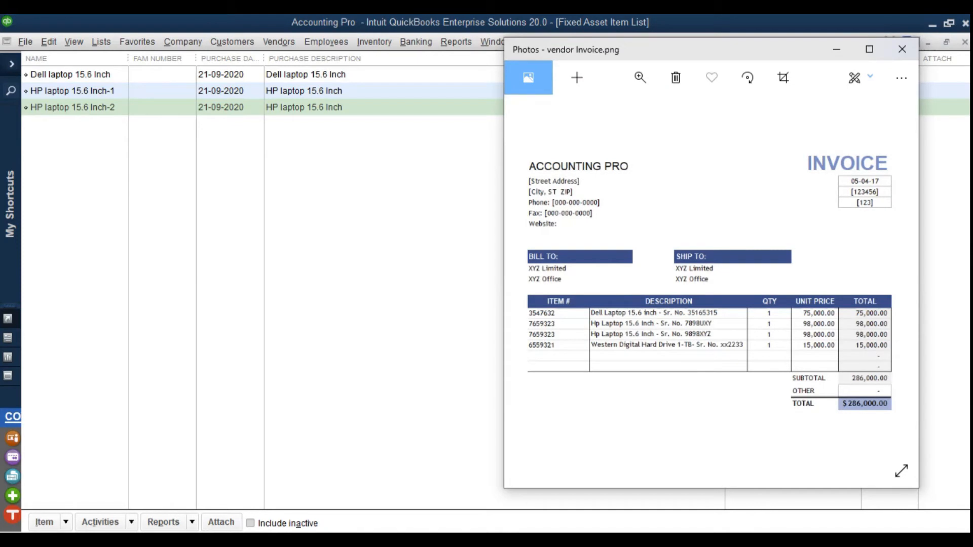
{"action": "key", "text": "alt+Tab"}
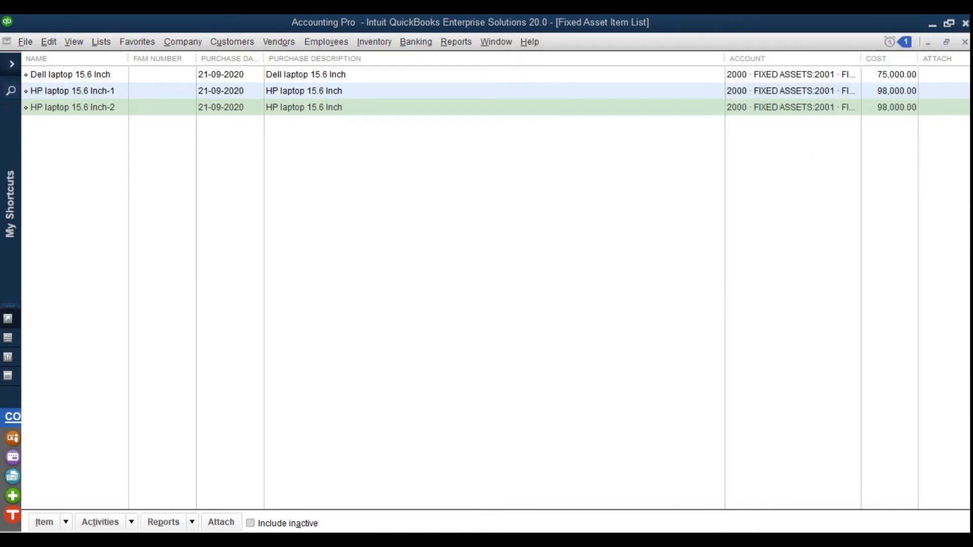
{"action": "left_click", "coordinate": [66, 524]}
{"action": "left_click", "coordinate": [84, 340]}
{"action": "type", "text": "WD Hard "}
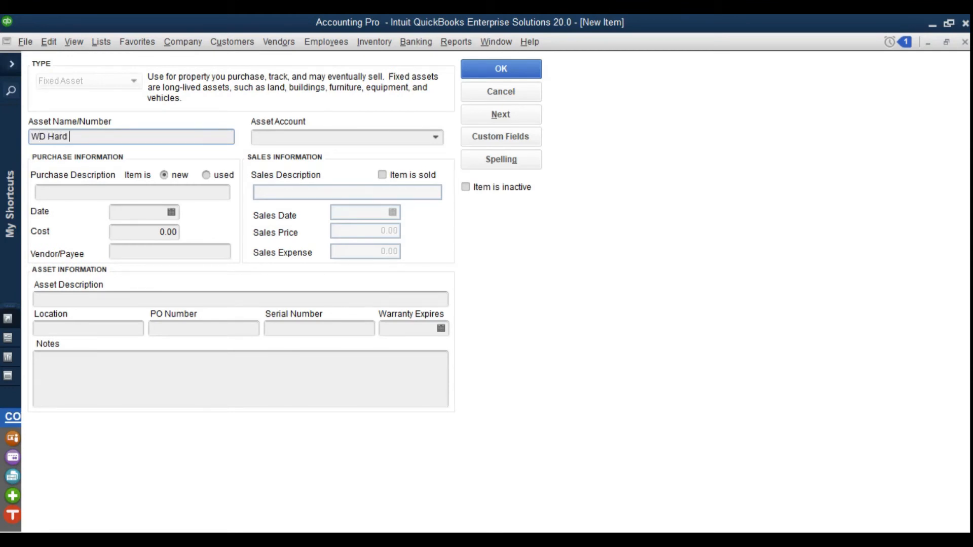
{"action": "type", "text": "Drive"}
Set the hard drive's purchase description to "WD Hard Drive 1TB" and its purchase date to 21-09-2020.
{"action": "left_click", "coordinate": [91, 197]}
{"action": "left_click_drag", "start_coordinate": [97, 138], "coordinate": [12, 89]}
{"action": "key", "text": "ctrl+c"}
{"action": "left_click", "coordinate": [106, 198]}
{"action": "key", "text": "ctrl+v"}
{"action": "type", "text": "1TB"}
{"action": "left_click", "coordinate": [171, 213]}
{"action": "left_click", "coordinate": [145, 327]}
Set the hard drive's cost to 15,000 from the vendor invoice and its vendor to XYZ Computers.
{"action": "key", "text": "Tab"}
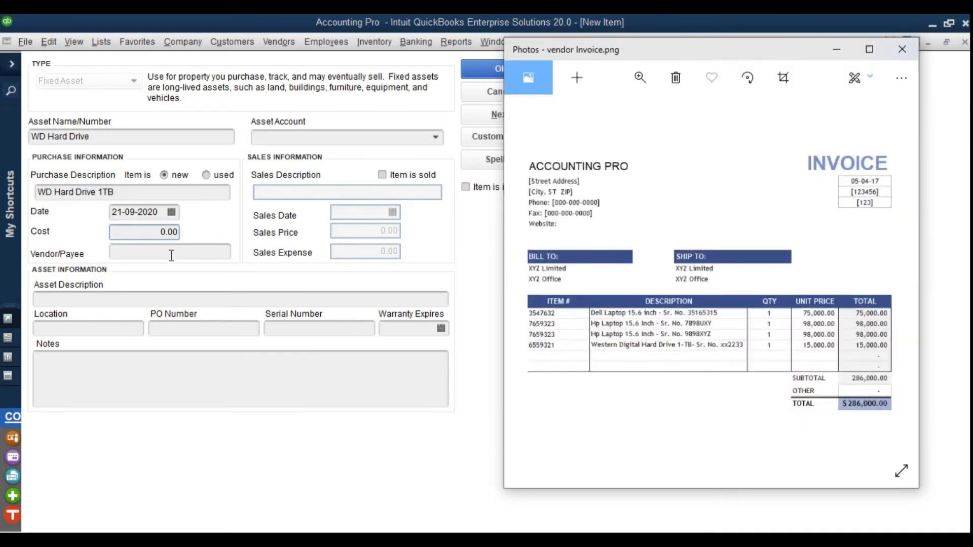
{"action": "left_click", "coordinate": [331, 274]}
{"action": "type", "text": "15000"}
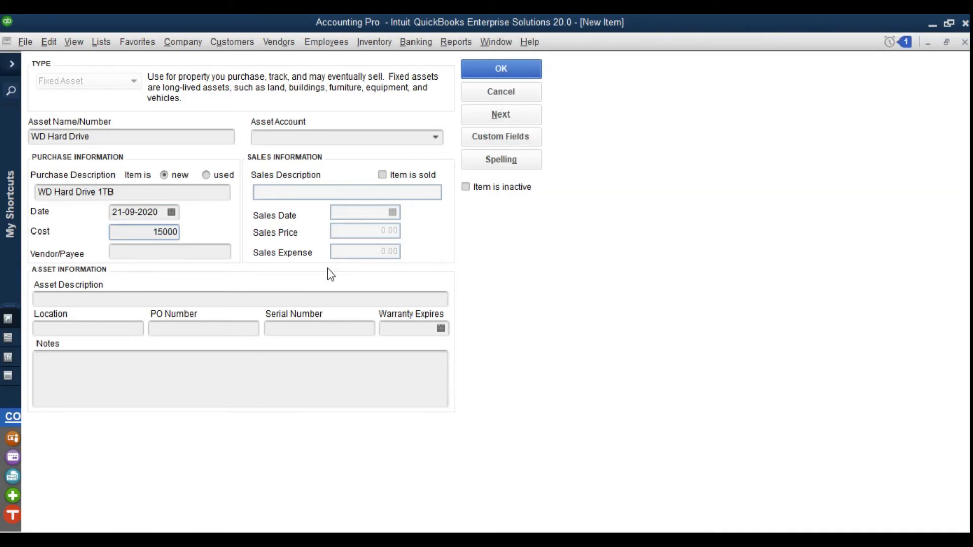
{"action": "left_click", "coordinate": [174, 257]}
{"action": "type", "text": "XYZ C"}
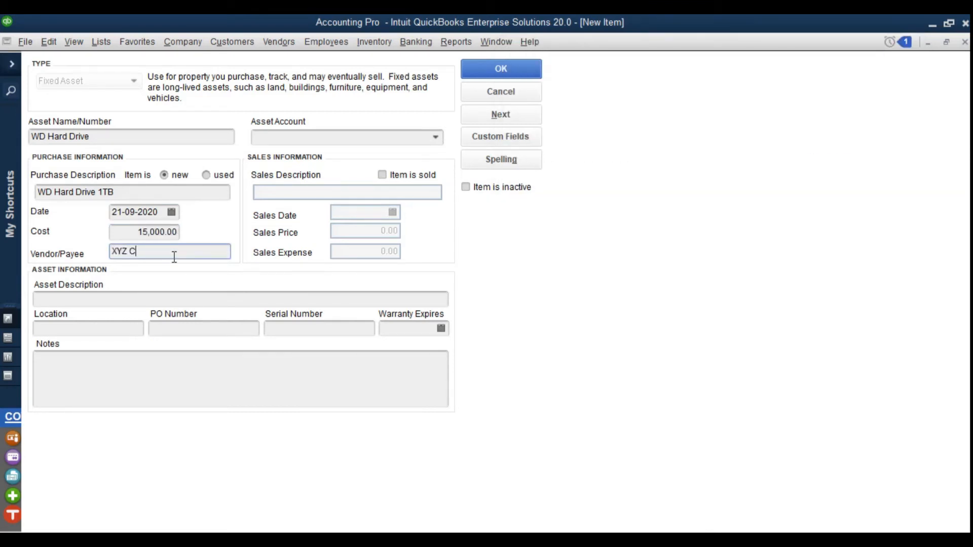
{"action": "type", "text": "omputers"}
Copy the purchase description "WD Hard Drive 1TB" into the asset description and set the location to "Site Office".
{"action": "left_click", "coordinate": [98, 306]}
{"action": "left_click_drag", "start_coordinate": [142, 197], "coordinate": [4, 176]}
{"action": "key", "text": "ctrl+c"}
{"action": "left_click", "coordinate": [43, 300]}
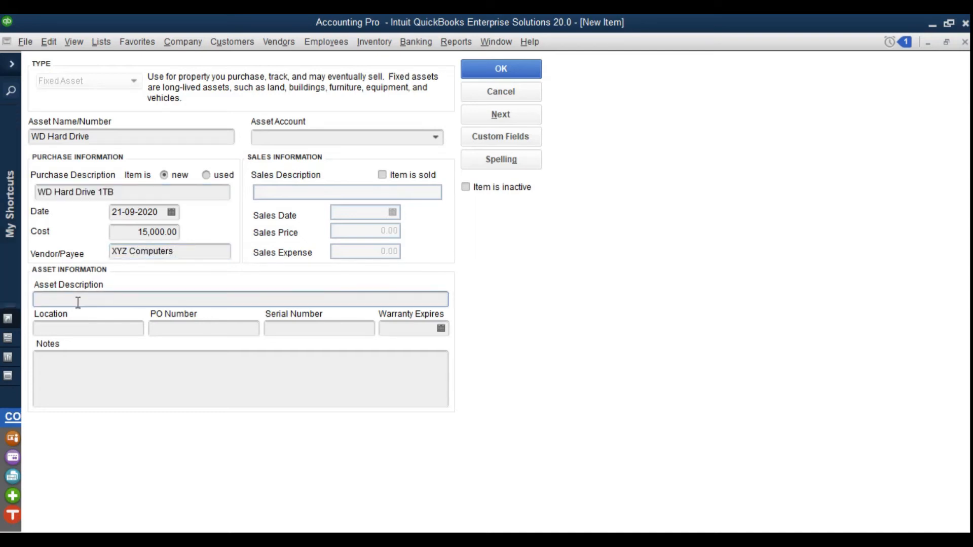
{"action": "key", "text": "ctrl+v"}
{"action": "left_click", "coordinate": [75, 330]}
{"action": "type", "text": "Site Office"}
Enter the hard drive's serial number from the vendor invoice, xx2233, leaving the PO number blank.
{"action": "left_click", "coordinate": [184, 337]}
{"action": "left_click", "coordinate": [317, 335]}
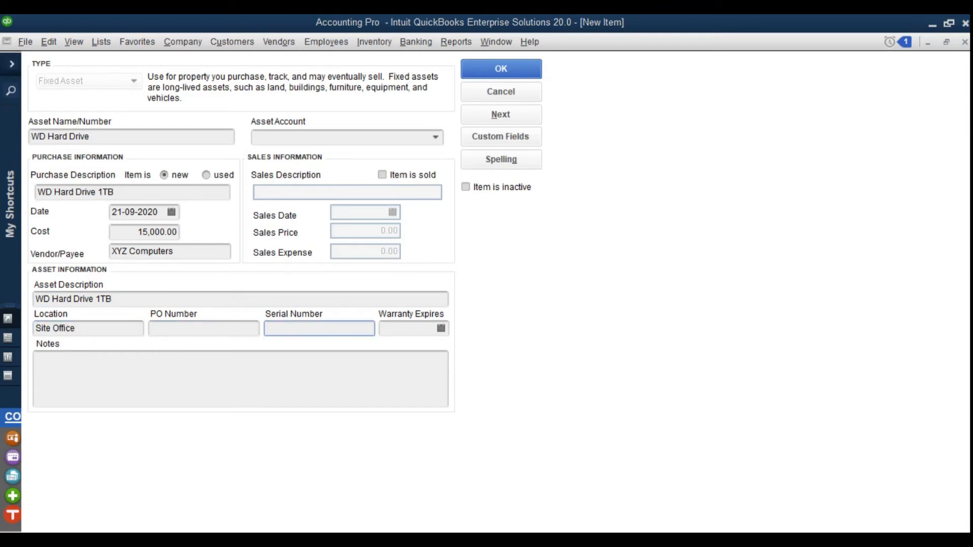
{"action": "key", "text": "alt+Tab"}
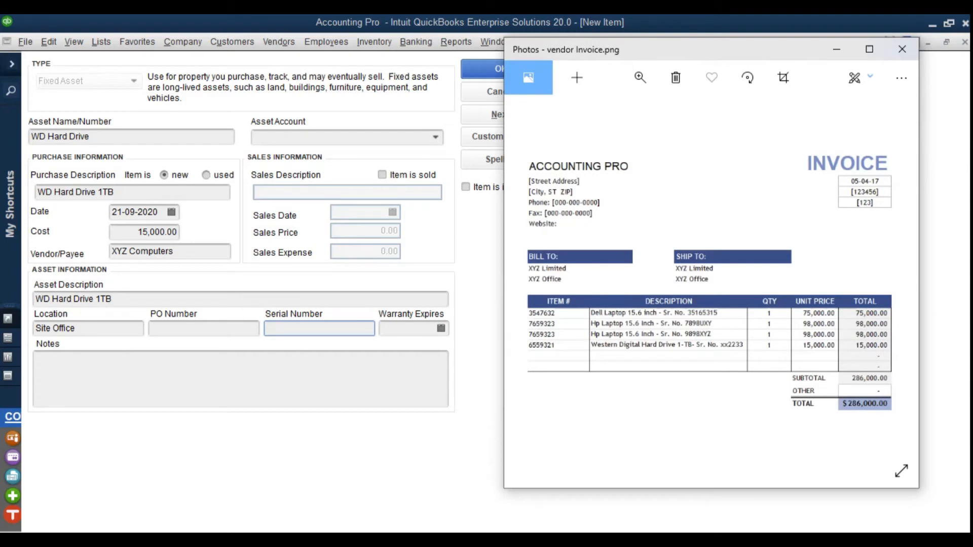
{"action": "key", "text": "alt+Tab"}
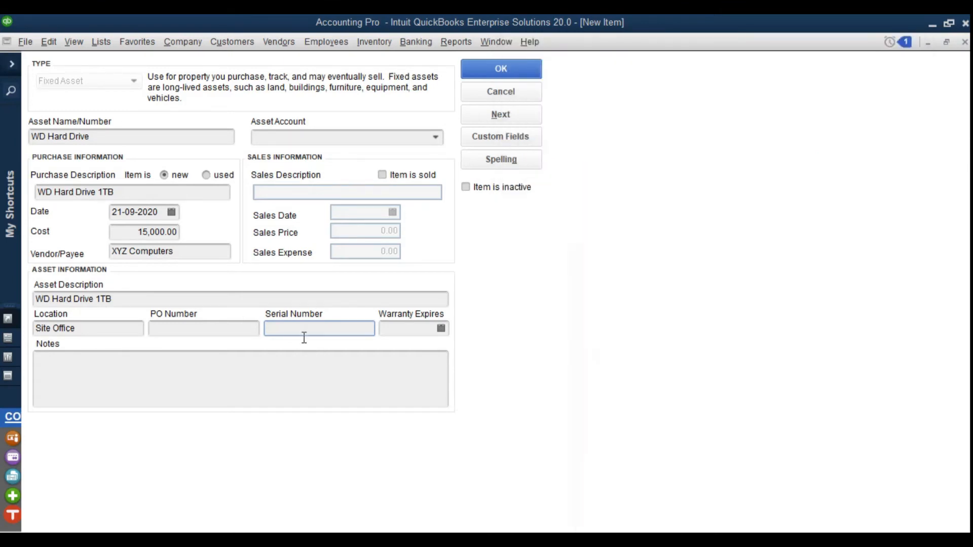
{"action": "type", "text": "x"}
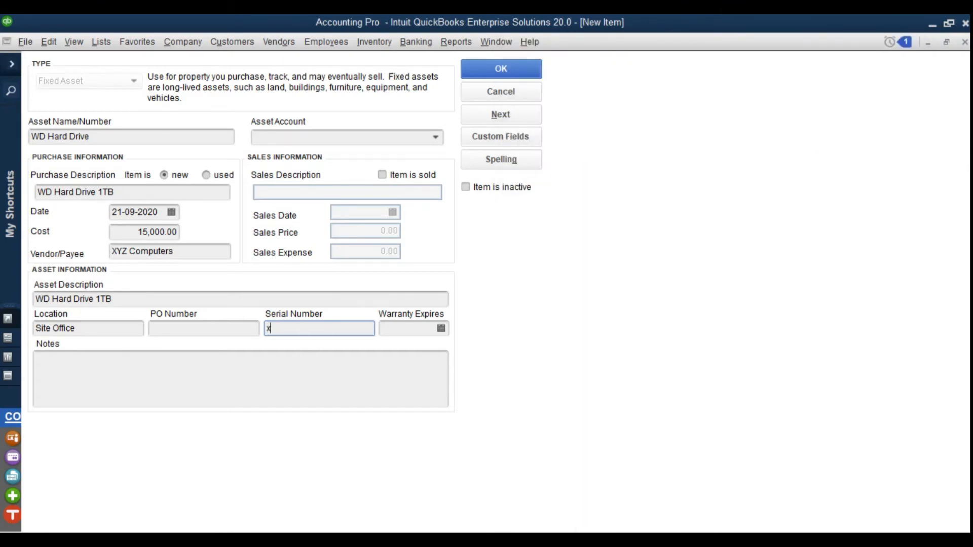
{"action": "type", "text": "x2233"}
Set the hard drive's warranty expiry date to 21-09-2021.
{"action": "left_click", "coordinate": [442, 329]}
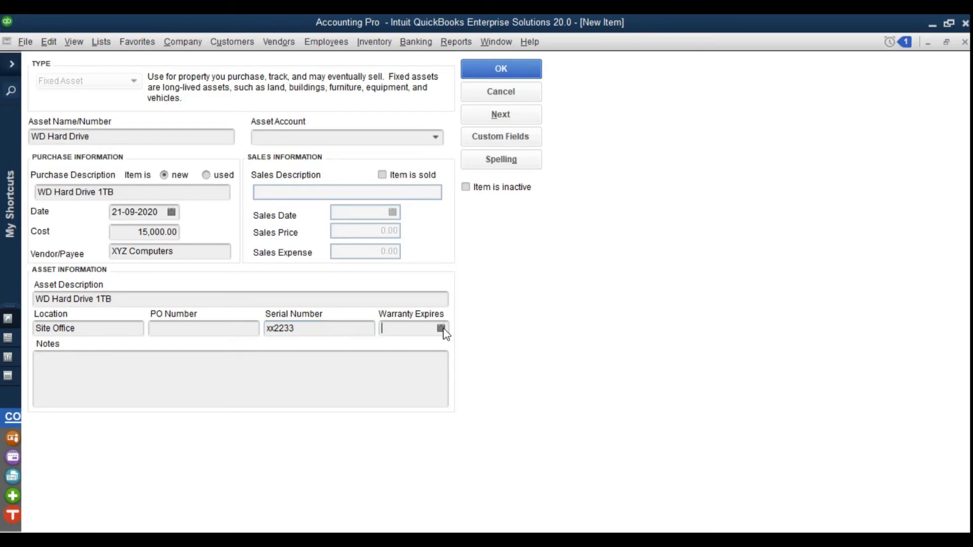
{"action": "left_click", "coordinate": [441, 329]}
{"action": "left_click", "coordinate": [415, 444]}
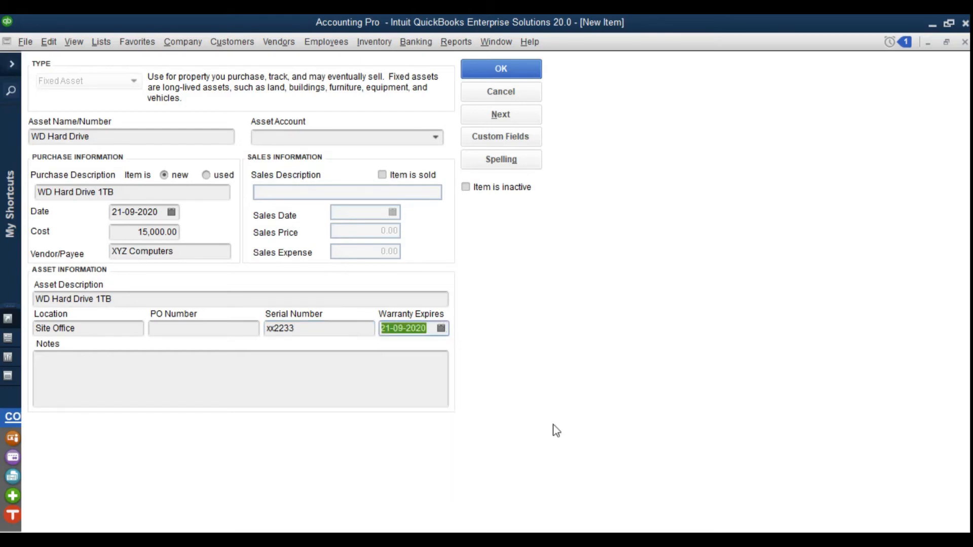
{"action": "left_click", "coordinate": [428, 330]}
{"action": "type", "text": "1"}
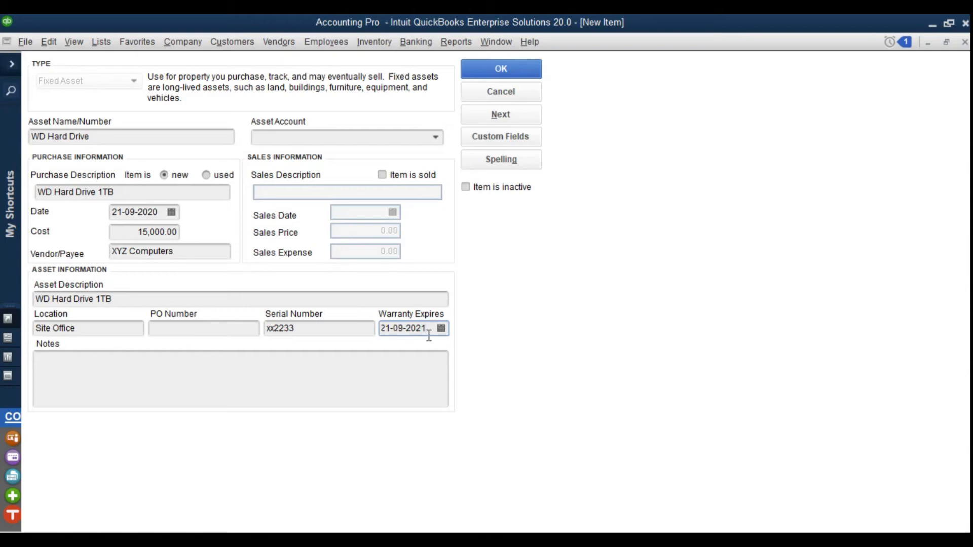
Assign the hard drive to asset account "200102 · Computer & Accessories" and save it, ignoring the spelling suggestions for "WD".
{"action": "left_click", "coordinate": [436, 138]}
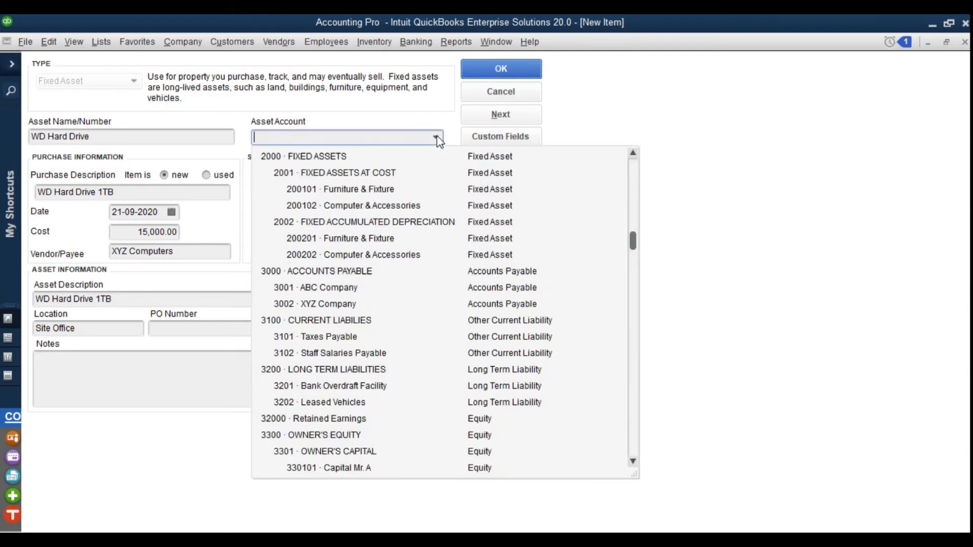
{"action": "left_click", "coordinate": [355, 208]}
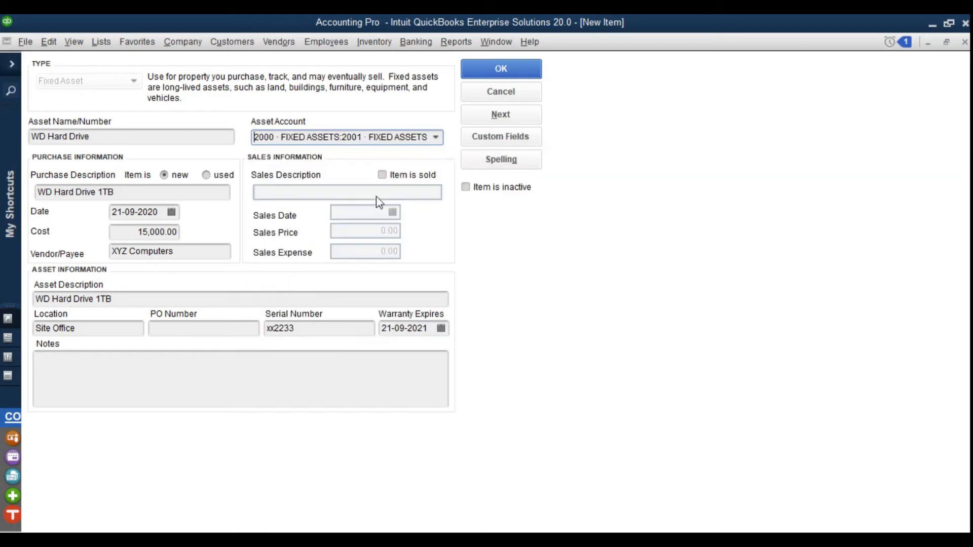
{"action": "left_click", "coordinate": [522, 77]}
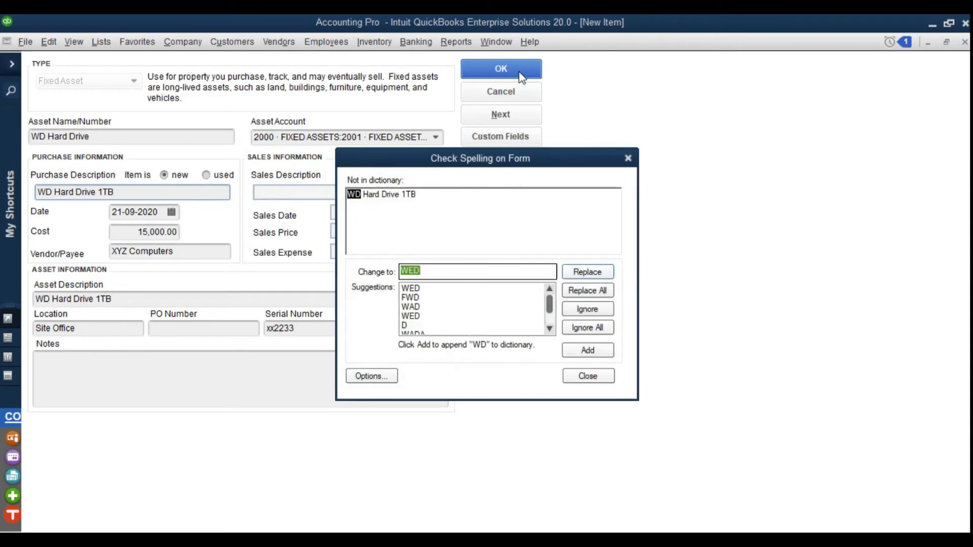
{"action": "left_click", "coordinate": [593, 335]}
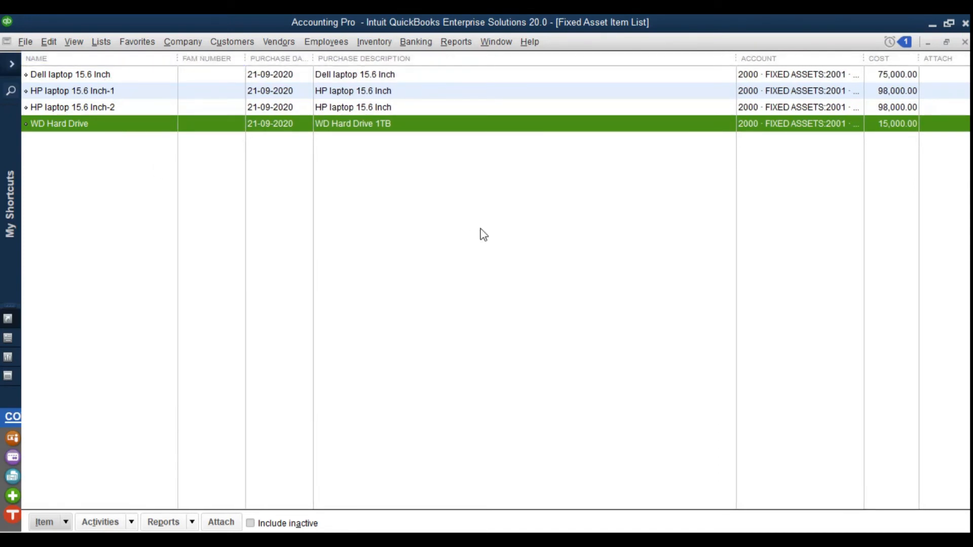
Start a new check and set its bank account to Petty Cash Office.
{"action": "key", "text": "alt+Tab"}
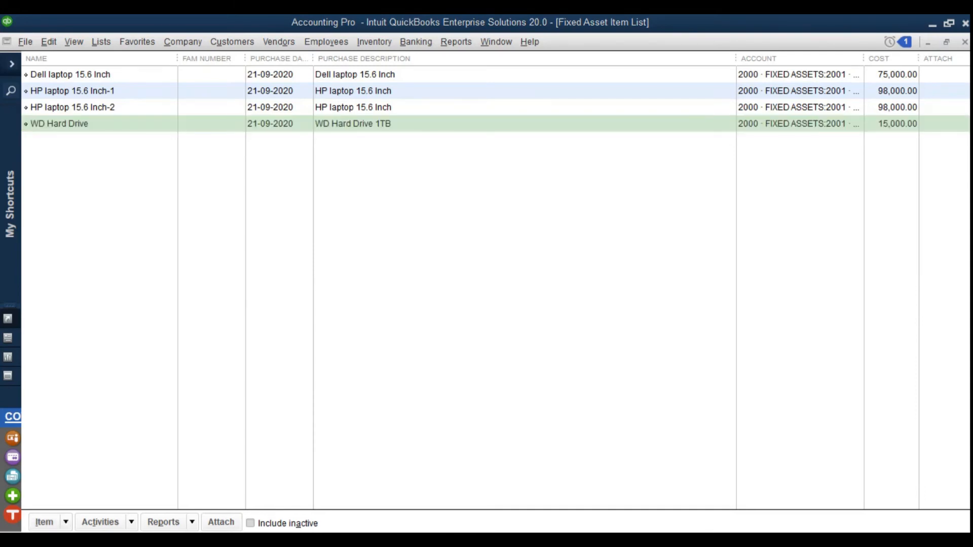
{"action": "left_click", "coordinate": [416, 41]}
{"action": "left_click", "coordinate": [425, 62]}
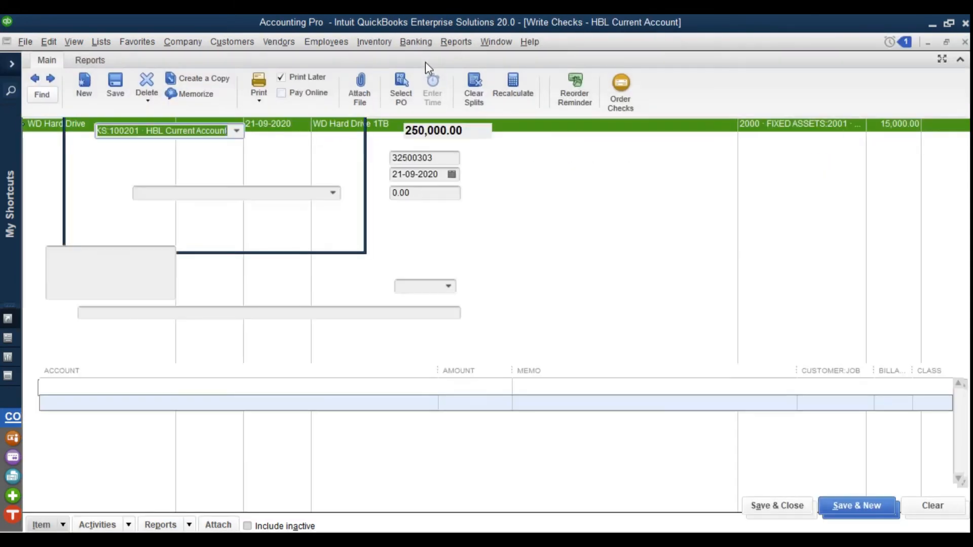
{"action": "left_click", "coordinate": [236, 131]}
{"action": "left_click", "coordinate": [187, 198]}
{"action": "left_click", "coordinate": [493, 265]}
{"action": "left_click", "coordinate": [237, 131]}
{"action": "left_click", "coordinate": [419, 122]}
Turn off the check's Print Later option and set its number to CPV/0920/01.
{"action": "left_click", "coordinate": [294, 78]}
{"action": "left_click", "coordinate": [408, 156]}
{"action": "type", "text": "cp"}
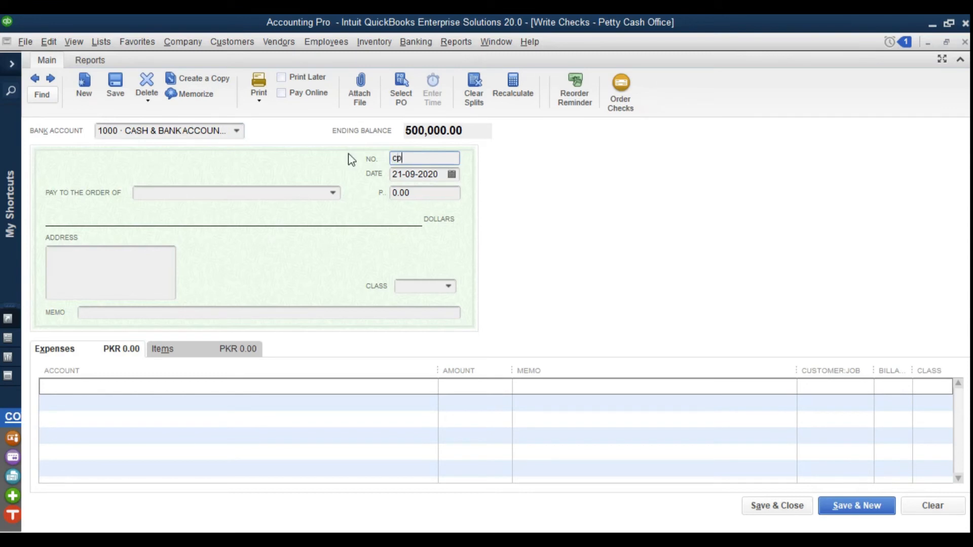
{"action": "key", "text": "BackSpace"}
{"action": "key", "text": "BackSpace"}
{"action": "type", "text": "CPV/0920/01"}
Make the check payable to XYZ Computers and clear the prefilled fixed asset account and amount from the expense line.
{"action": "left_click", "coordinate": [298, 194]}
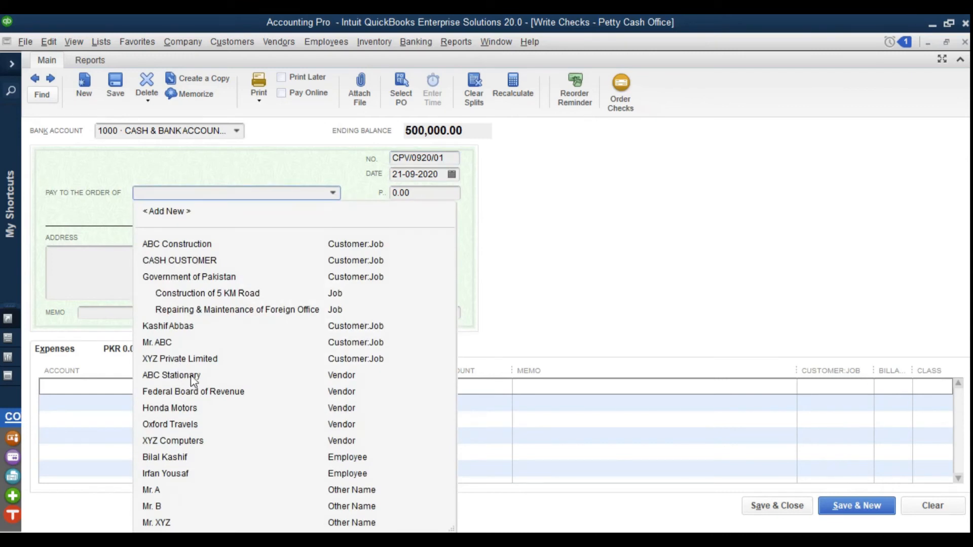
{"action": "left_click", "coordinate": [184, 441]}
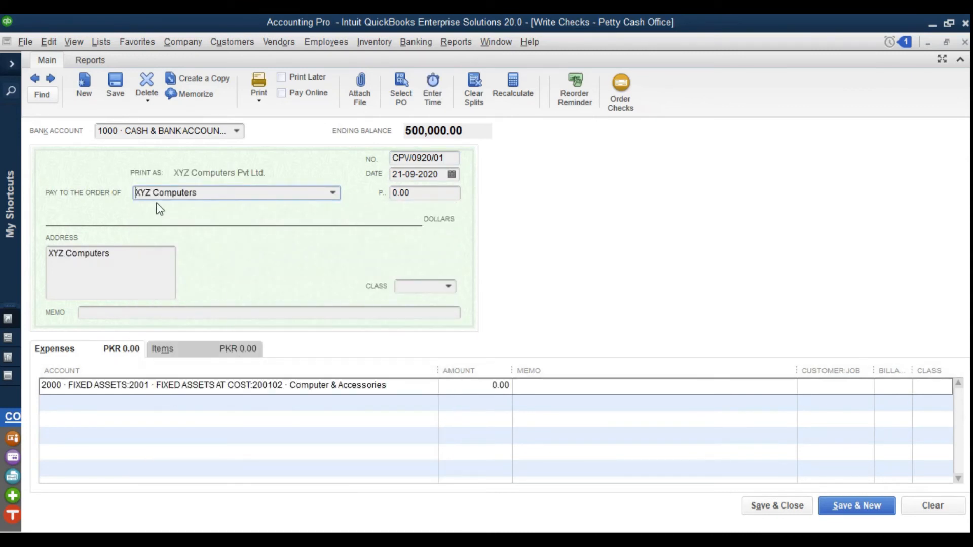
{"action": "left_click", "coordinate": [401, 385]}
{"action": "key", "text": "Delete"}
{"action": "key", "text": "Tab"}
{"action": "key", "text": "Delete"}
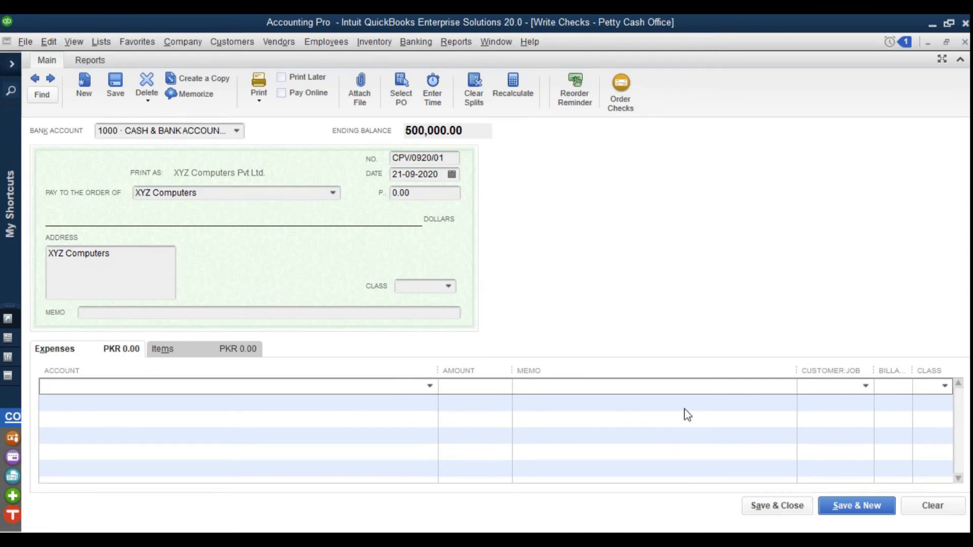
Set the check's class to Head Office and enter the memo "Purchase of 3 laptops and 1 External Hard drive".
{"action": "left_click", "coordinate": [449, 287]}
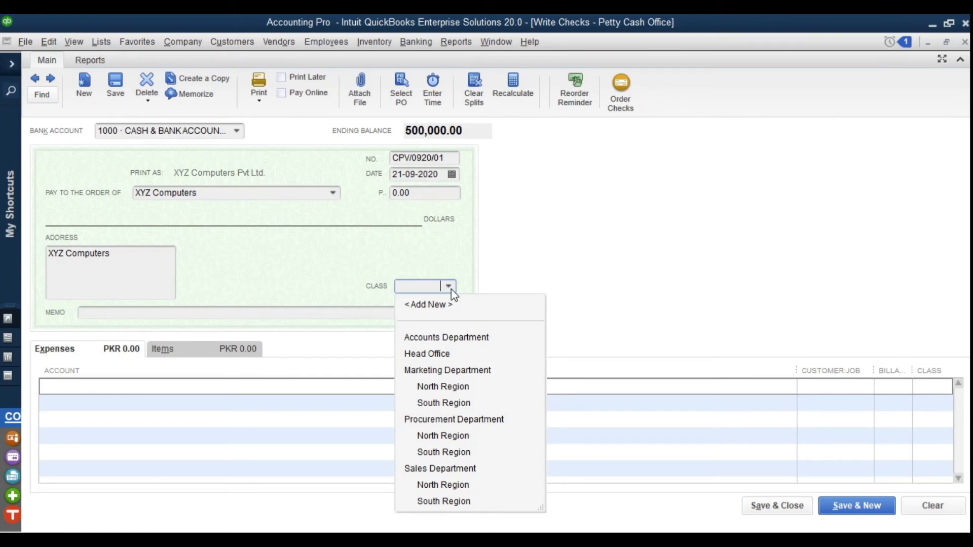
{"action": "left_click", "coordinate": [444, 354]}
{"action": "left_click", "coordinate": [246, 318]}
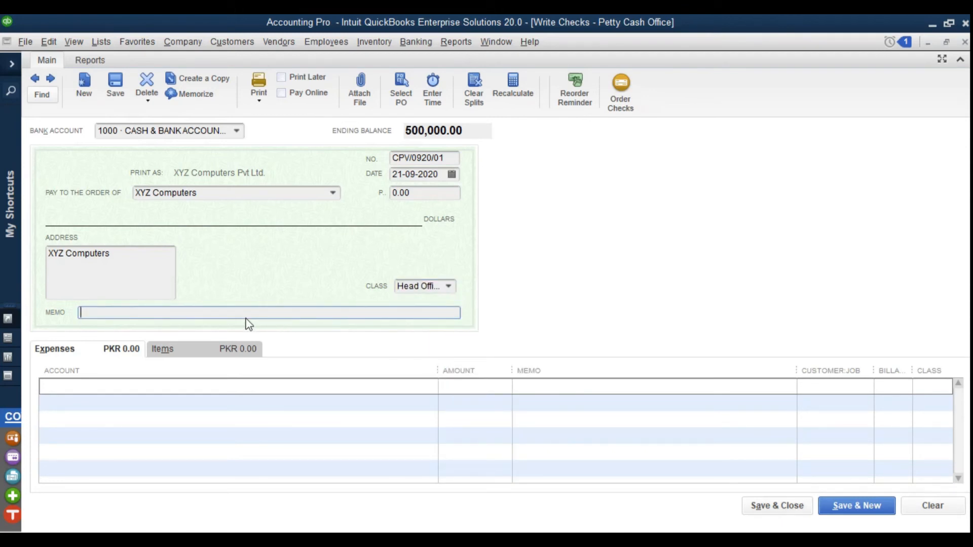
{"action": "type", "text": "Purchase of 3 laptops and"}
{"action": "key", "text": "Tab"}
{"action": "left_click", "coordinate": [253, 318]}
{"action": "type", "text": "1 External Ha"}
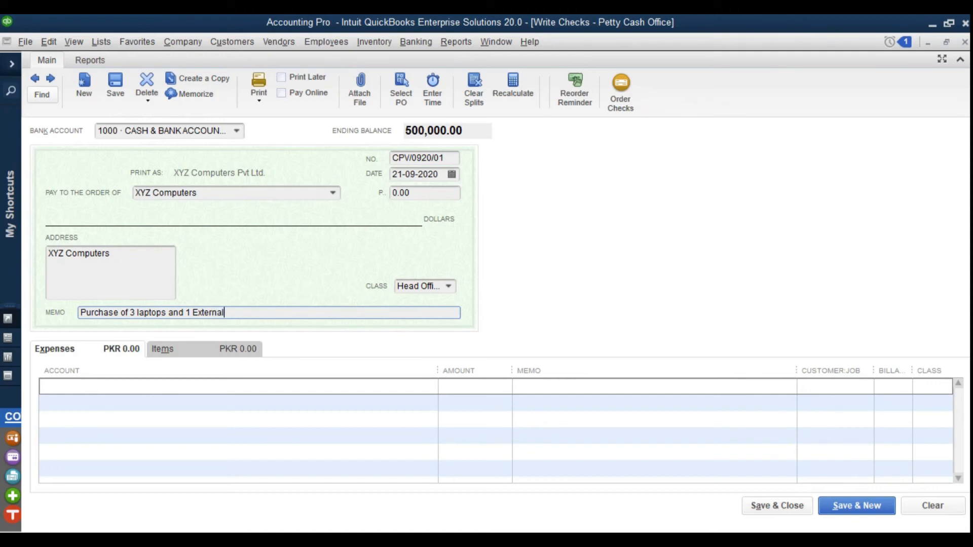
{"action": "type", "text": "rive"}
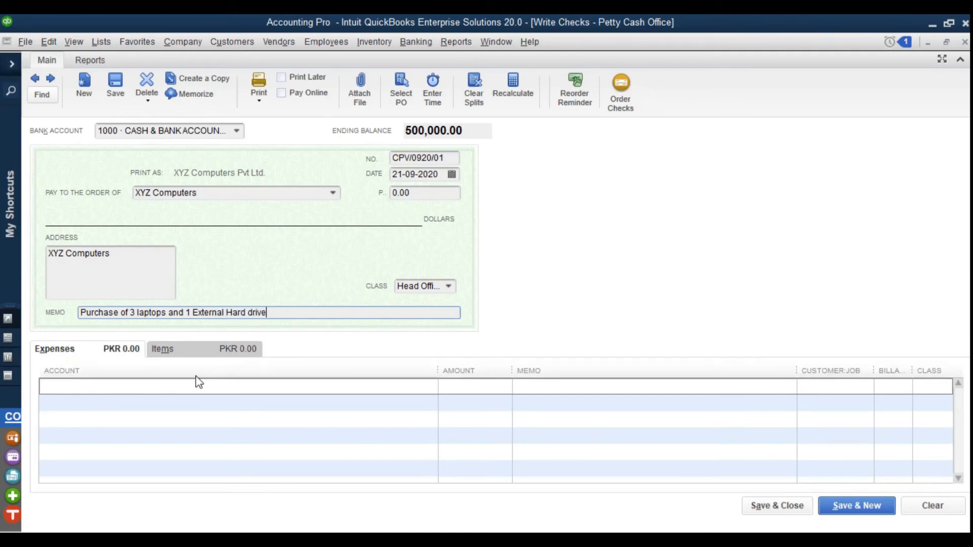
Compare the check's expense and item line sections, narrowing the account column of the expense lines.
{"action": "left_click", "coordinate": [172, 353]}
{"action": "left_click", "coordinate": [117, 354]}
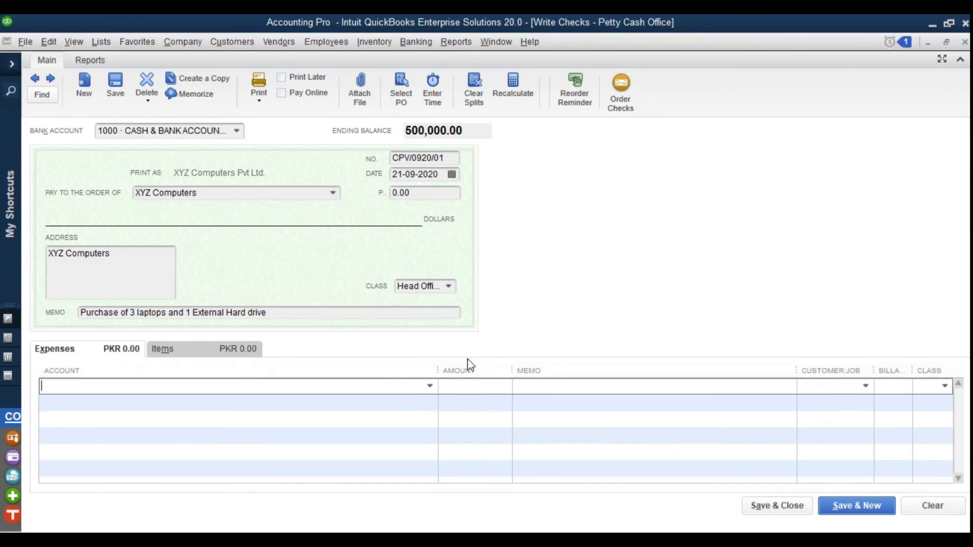
{"action": "left_click_drag", "start_coordinate": [444, 378], "coordinate": [300, 384]}
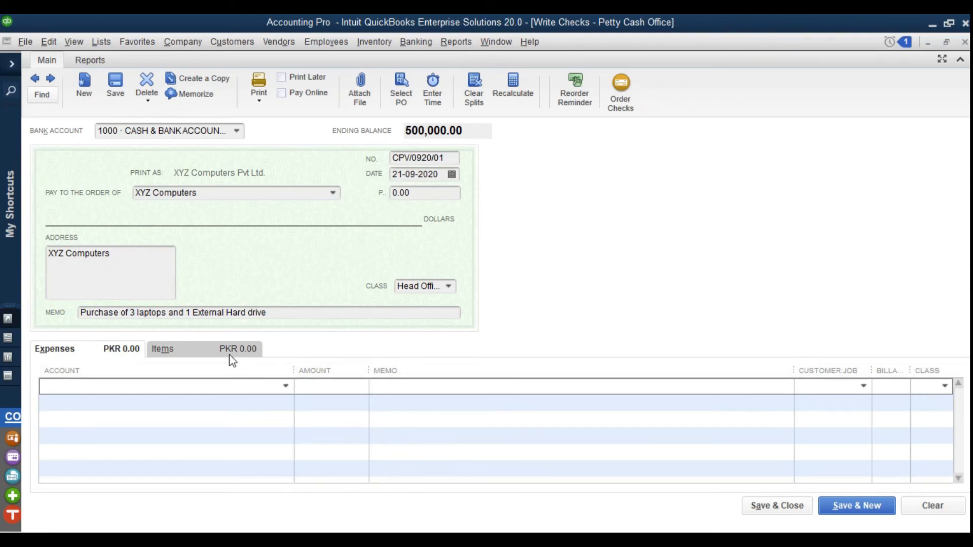
{"action": "left_click", "coordinate": [183, 355]}
{"action": "left_click", "coordinate": [107, 348]}
Add the fixed asset items "Dell laptop 15.6 Inch", "HP laptop 15.6 Inch-1" and "HP laptop 15.6 Inch-2" to the check's item lines.
{"action": "left_click", "coordinate": [172, 355]}
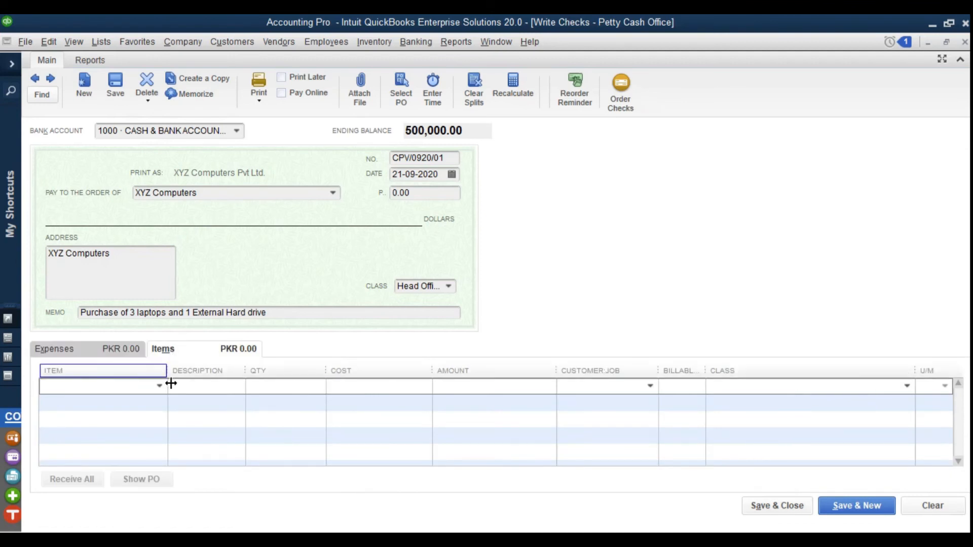
{"action": "left_click", "coordinate": [161, 391]}
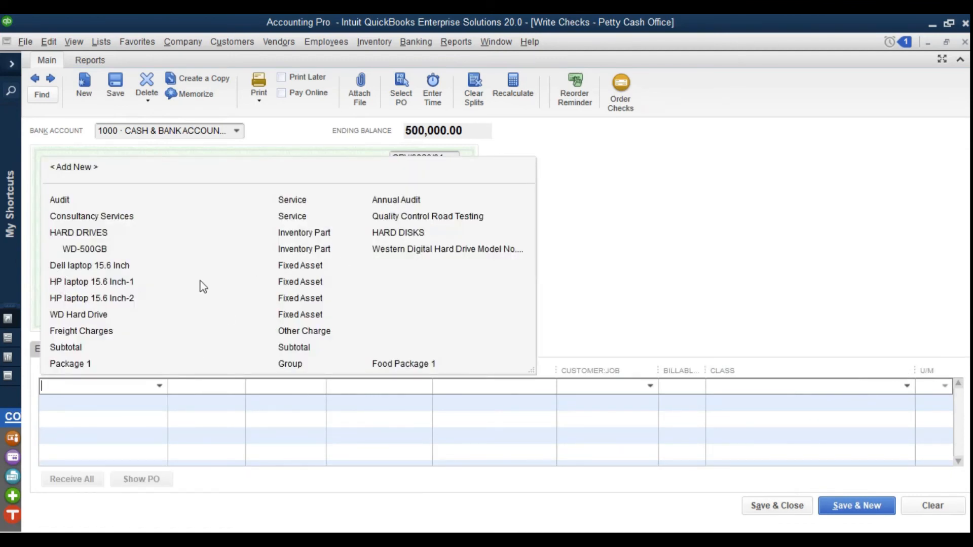
{"action": "left_click", "coordinate": [91, 266]}
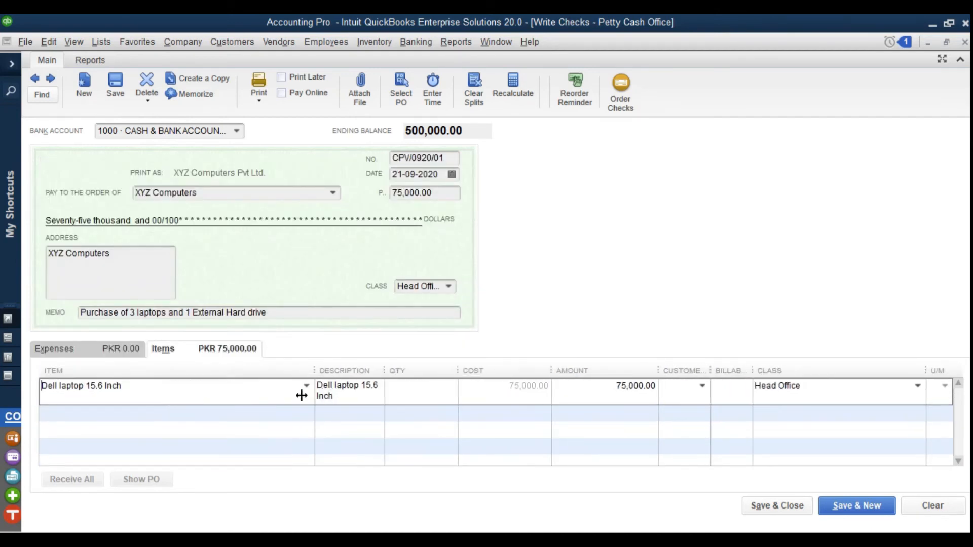
{"action": "left_click", "coordinate": [297, 421]}
{"action": "left_click", "coordinate": [306, 414]}
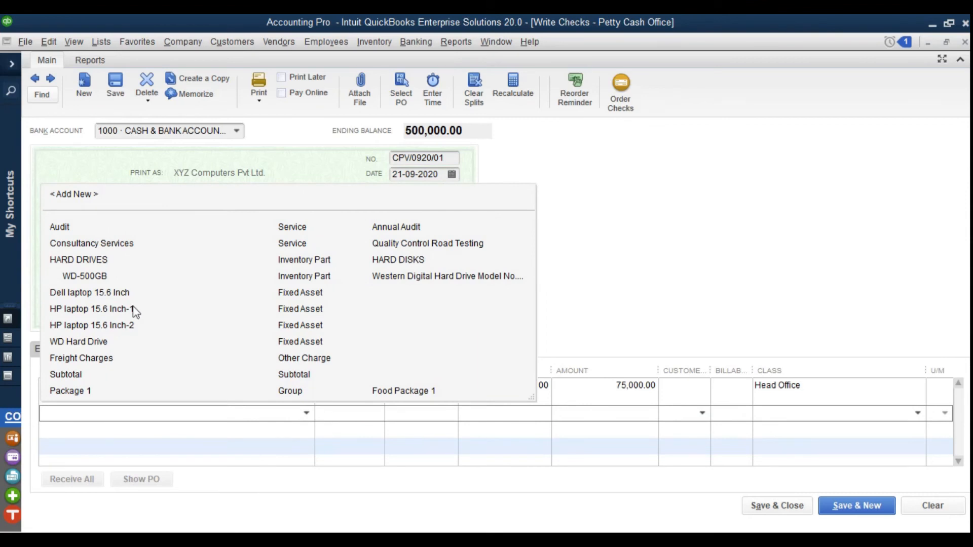
{"action": "left_click", "coordinate": [136, 311]}
{"action": "left_click", "coordinate": [306, 441]}
{"action": "left_click", "coordinate": [137, 348]}
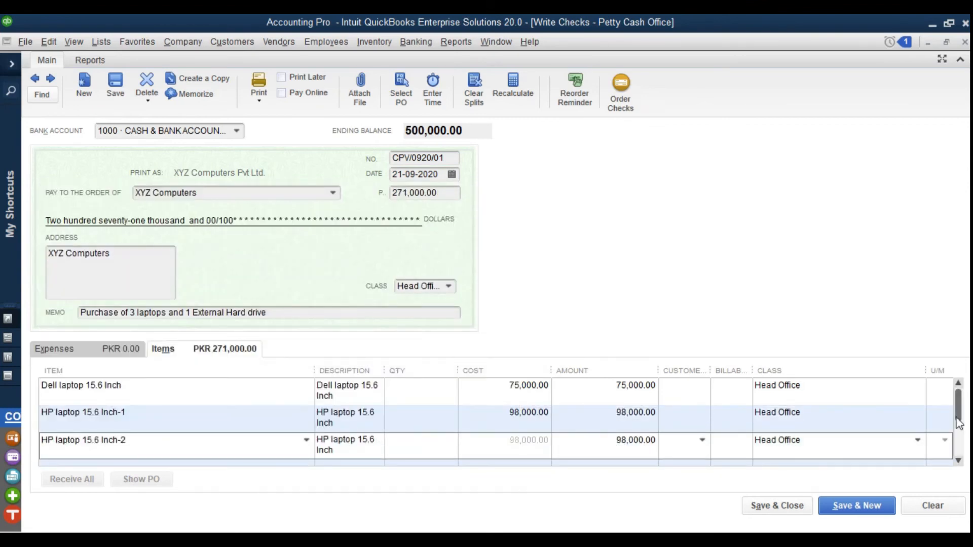
Add "WD Hard Drive" as the fourth item line and compare the check with the vendor invoice.
{"action": "left_click", "coordinate": [958, 460]}
{"action": "left_click", "coordinate": [308, 457]}
{"action": "left_click", "coordinate": [306, 457]}
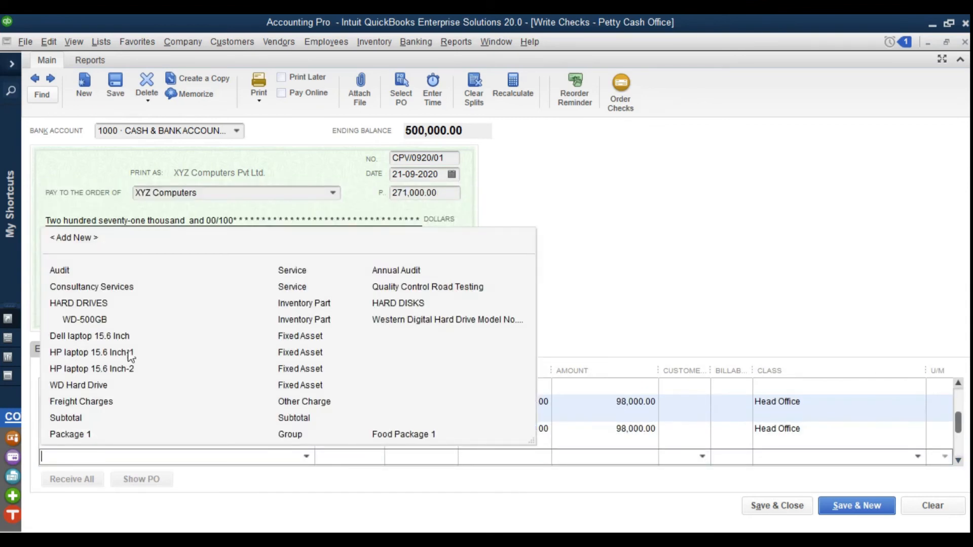
{"action": "left_click", "coordinate": [108, 384]}
{"action": "mouse_move", "coordinate": [959, 419]}
{"action": "left_mouse_down"}
{"action": "mouse_move", "coordinate": [960, 401]}
{"action": "mouse_move", "coordinate": [959, 428]}
{"action": "left_mouse_up"}
{"action": "key", "text": "alt+Tab"}
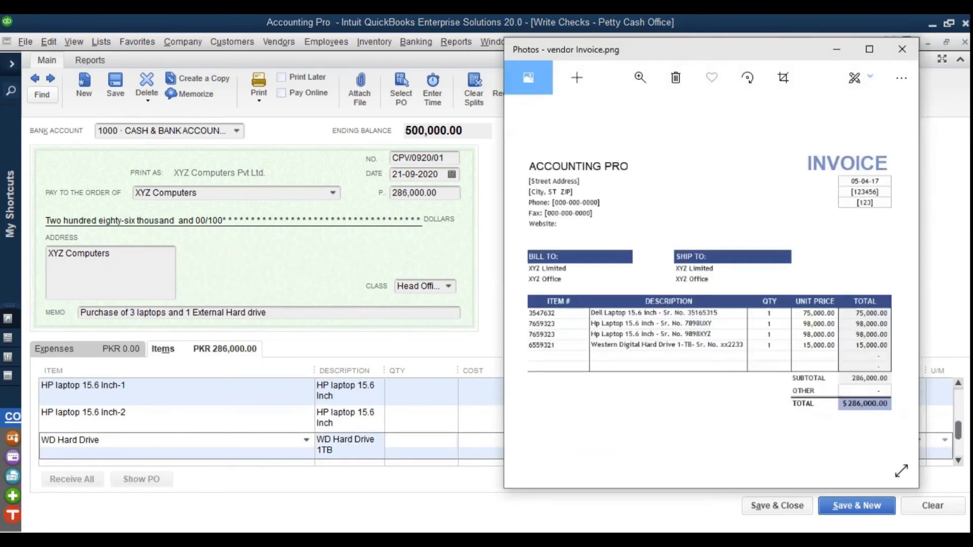
{"action": "key", "text": "alt+Tab"}
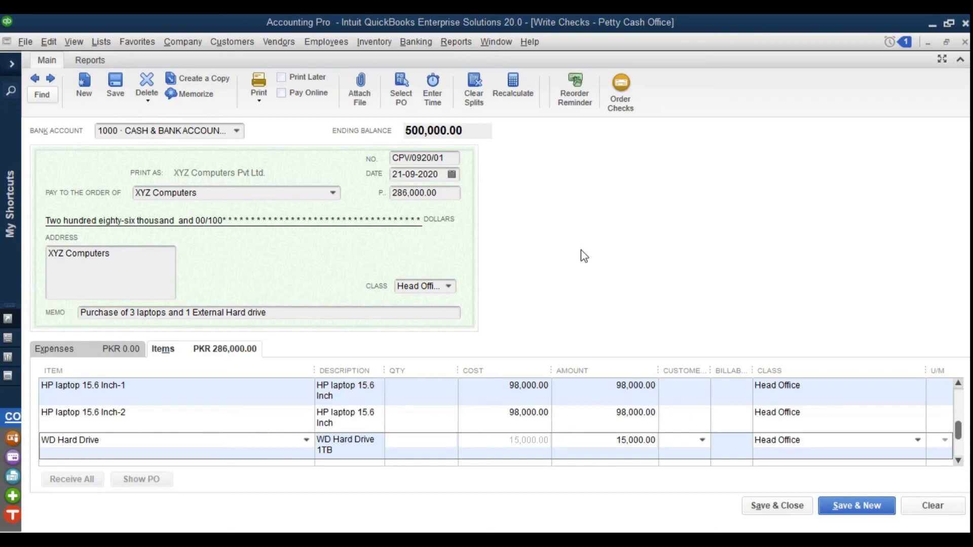
Review the assets in the Fixed Asset Item List with the account column widened, and save and close the petty cash check.
{"action": "left_click", "coordinate": [99, 43]}
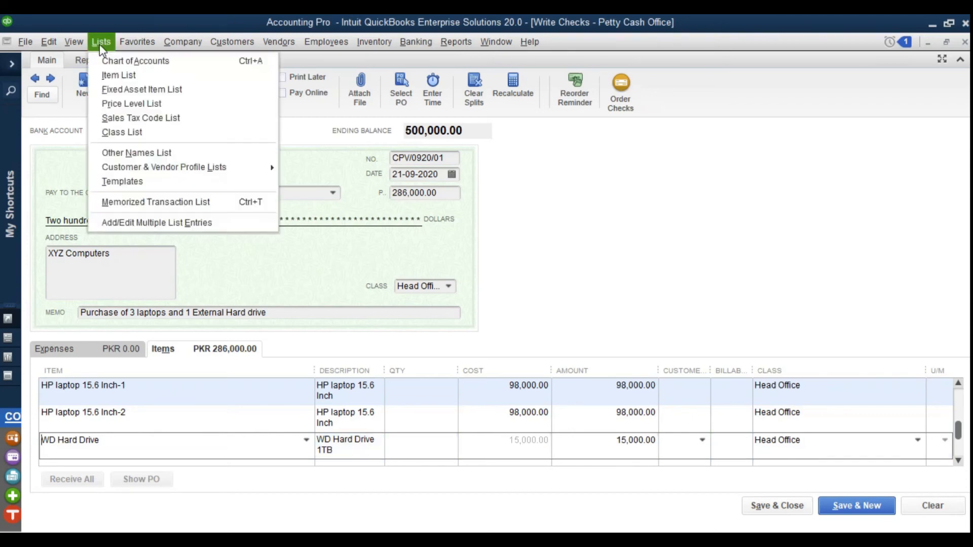
{"action": "left_click", "coordinate": [122, 91]}
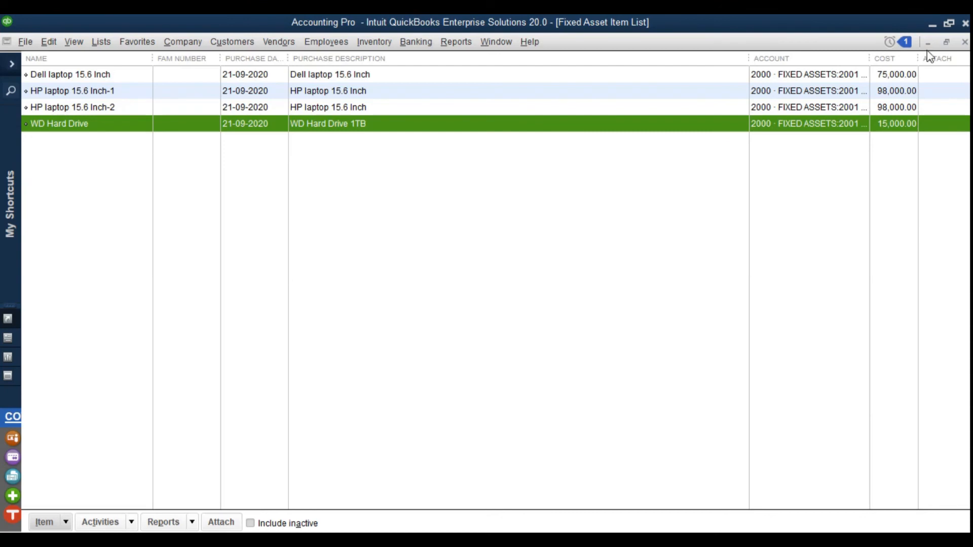
{"action": "left_click_drag", "start_coordinate": [755, 63], "coordinate": [483, 89]}
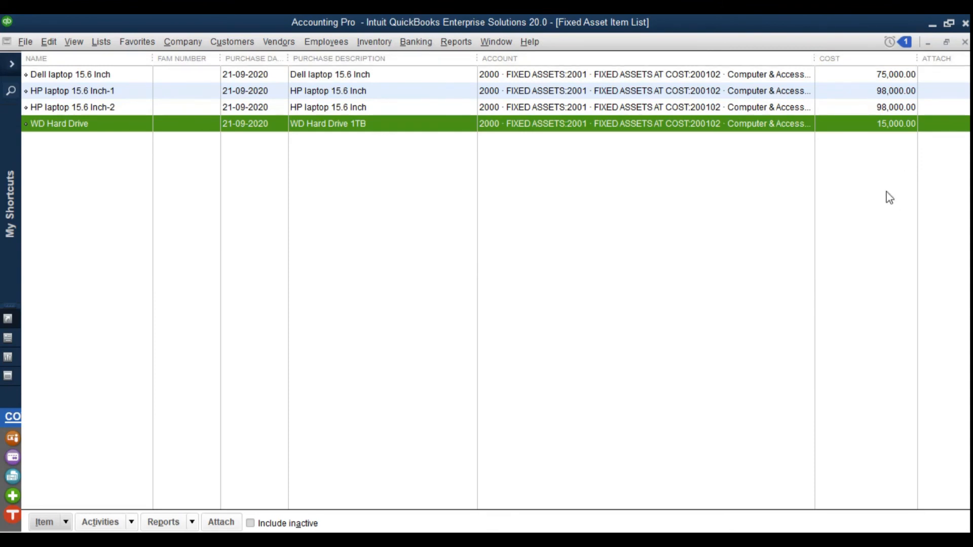
{"action": "key", "text": "Escape"}
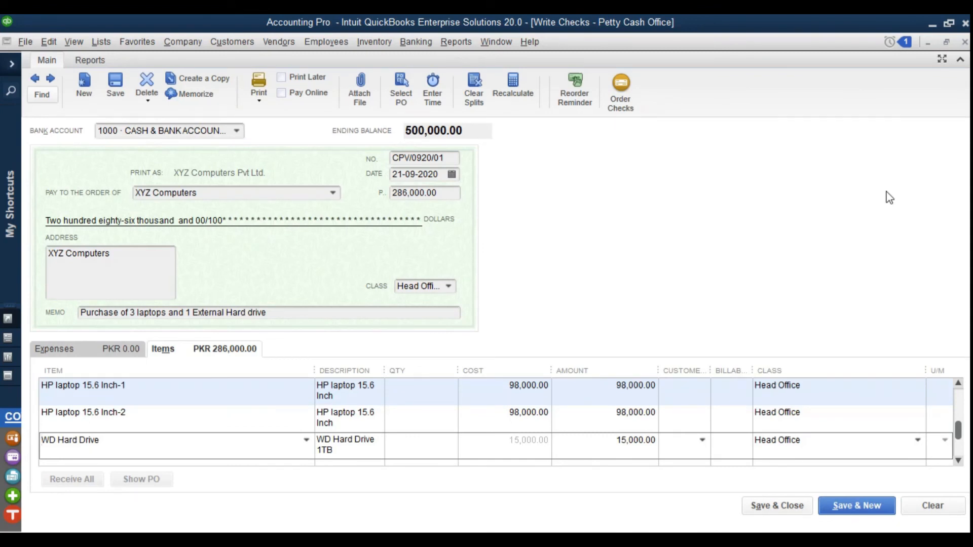
{"action": "left_click", "coordinate": [783, 507]}
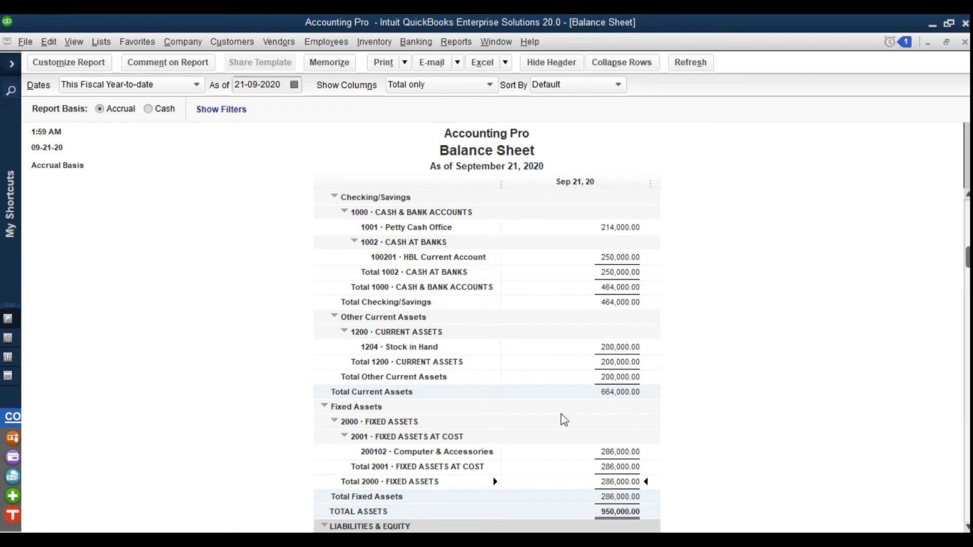
Examine the transactions behind "200102 · Computer & Accessories" on the balance sheet, and close the reports without memorizing them.
{"action": "left_click", "coordinate": [458, 41]}
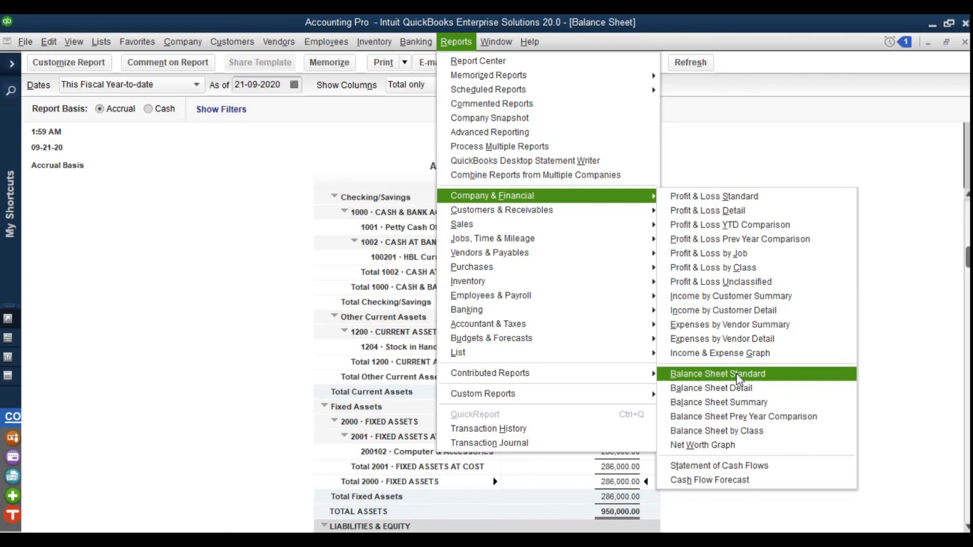
{"action": "left_click", "coordinate": [349, 417]}
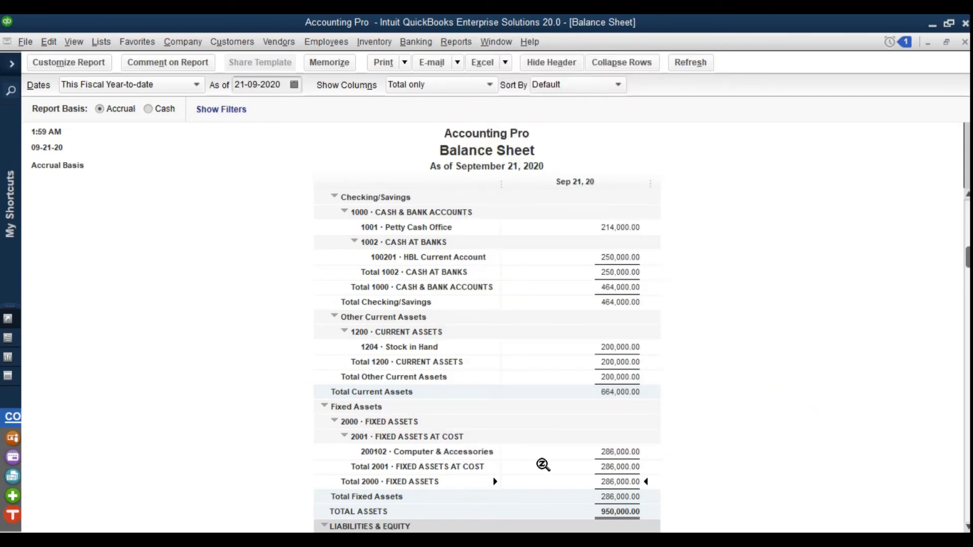
{"action": "double_click", "coordinate": [634, 452]}
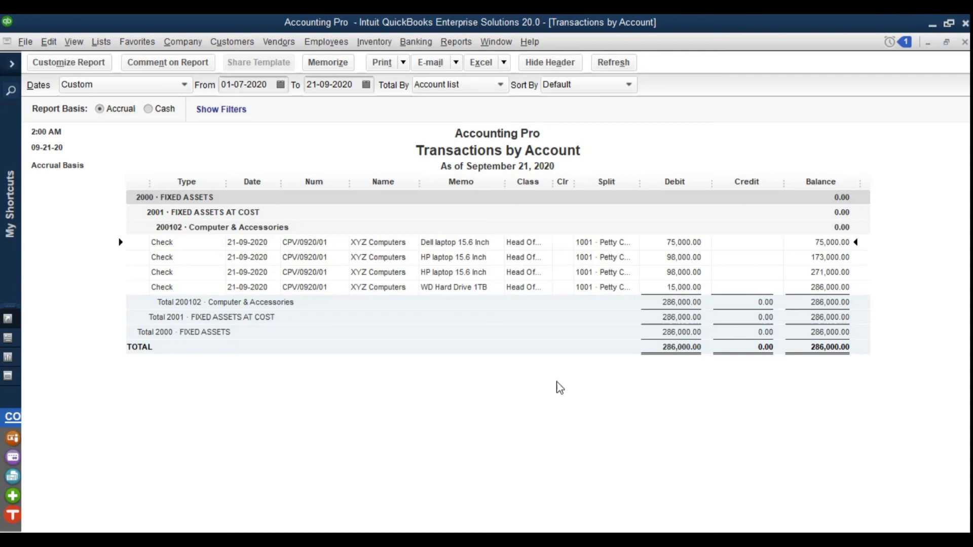
{"action": "key", "text": "Escape"}
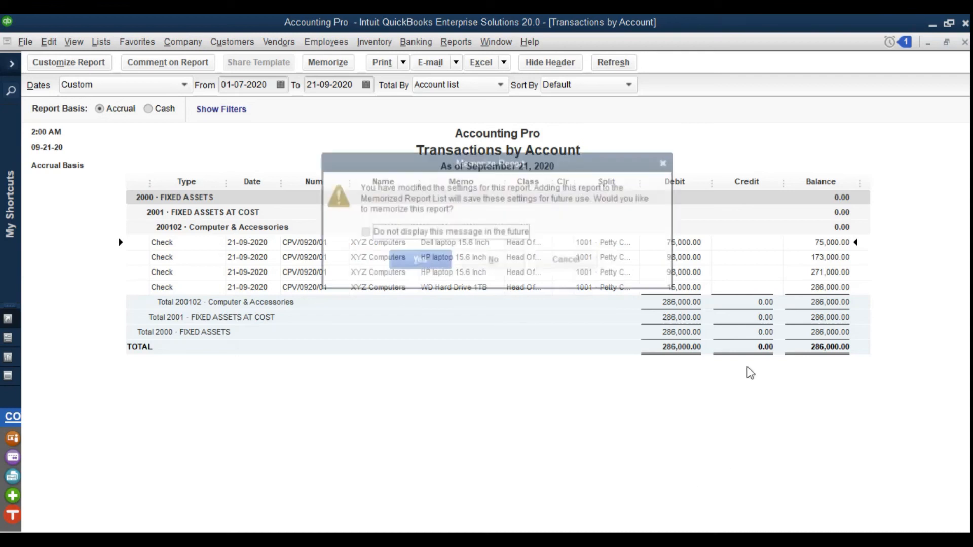
{"action": "left_click", "coordinate": [494, 259]}
{"action": "key", "text": "Escape"}
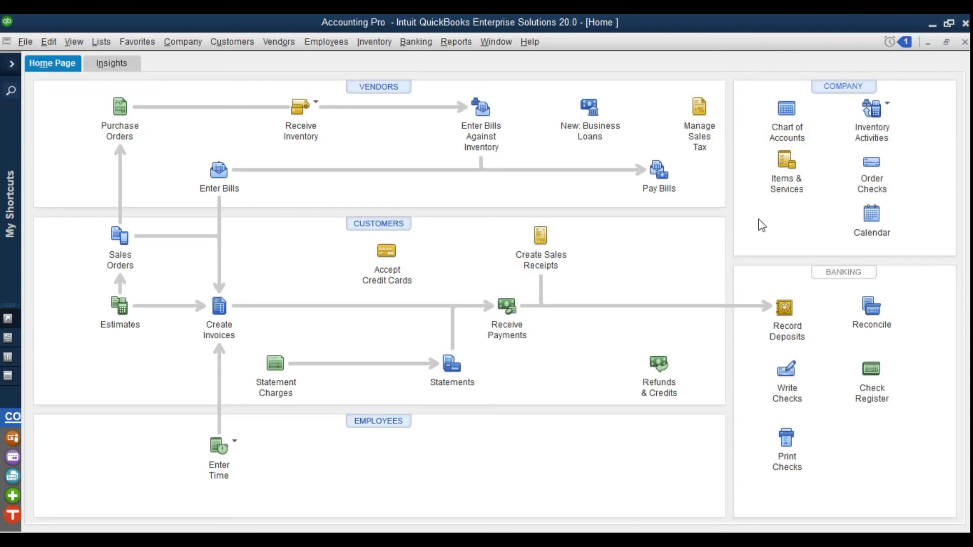
Bring up the previously saved check CPV/0920/01 in Write Checks to review its item lines.
{"action": "left_click", "coordinate": [100, 41]}
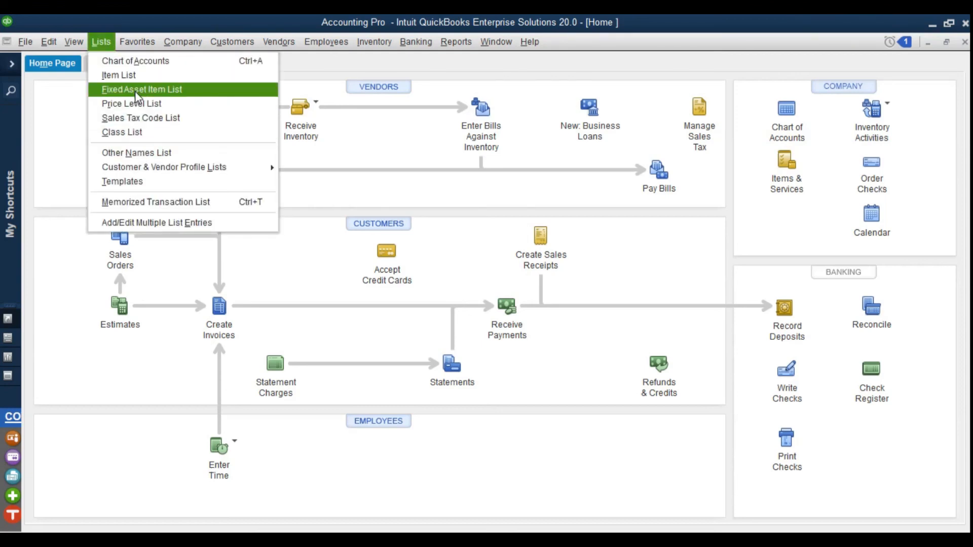
{"action": "mouse_move", "coordinate": [416, 42]}
{"action": "left_click", "coordinate": [429, 61]}
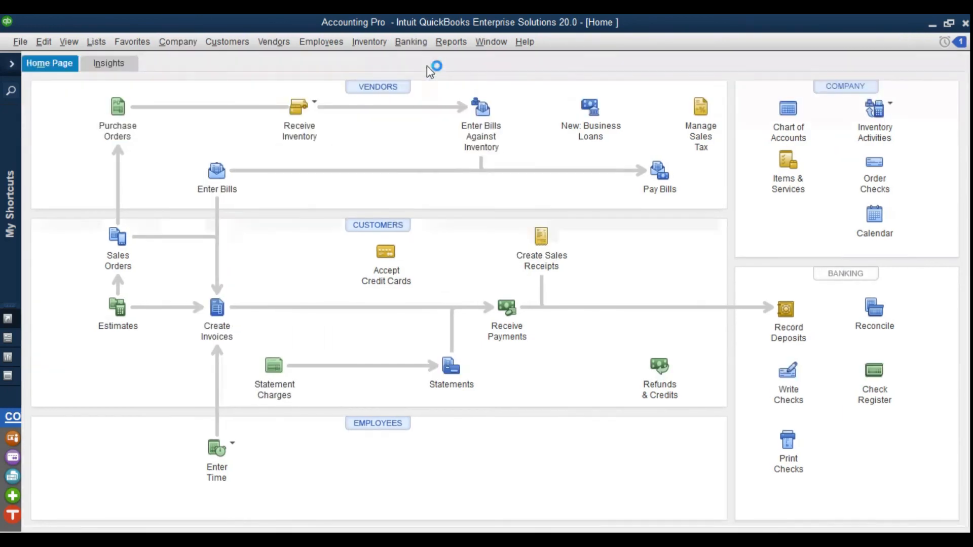
{"action": "left_click", "coordinate": [36, 83]}
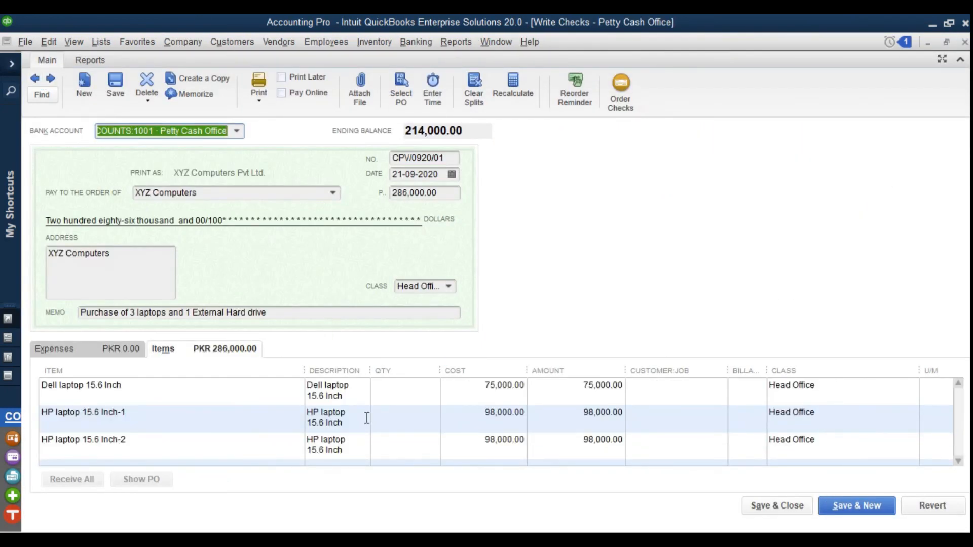